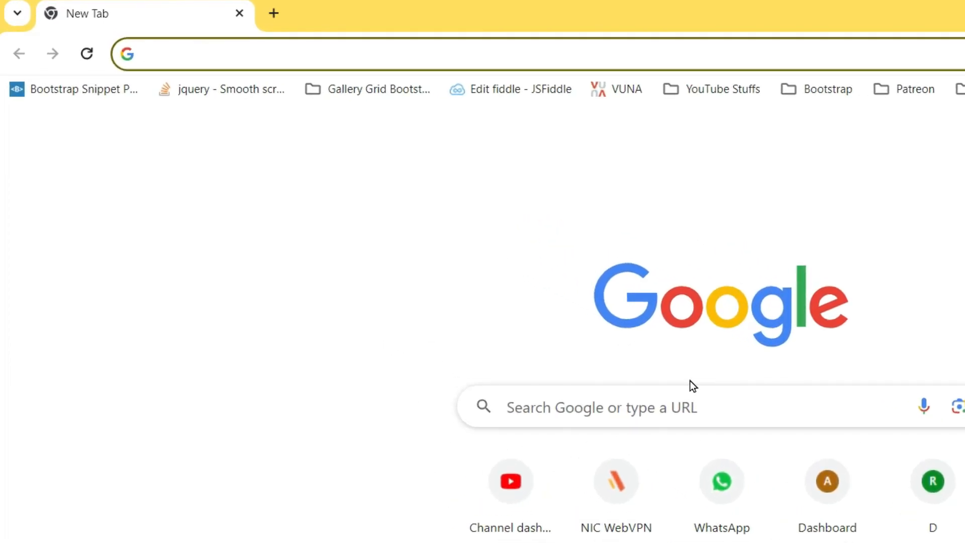
Step: Search Google for "vmware workstation download"
type("vmware wo")
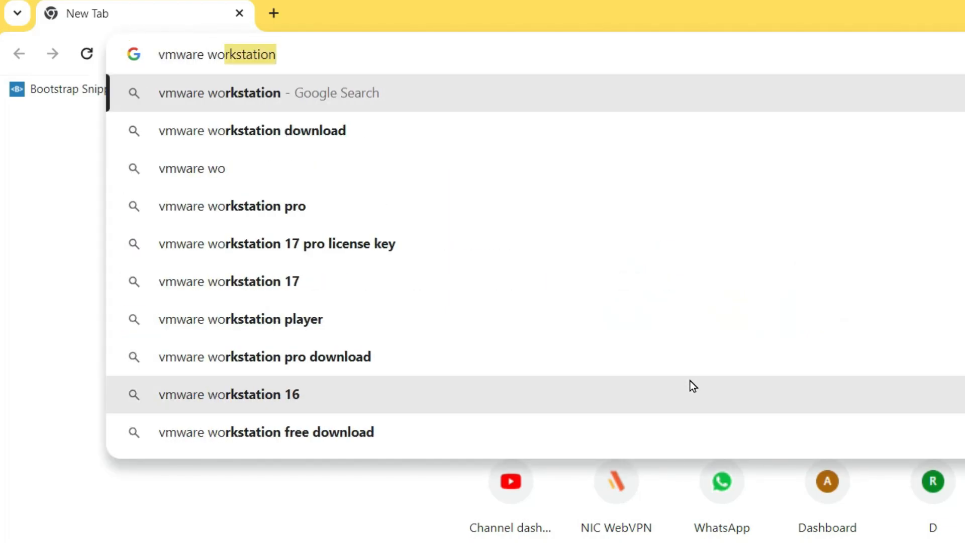
key("Down")
key("Return")
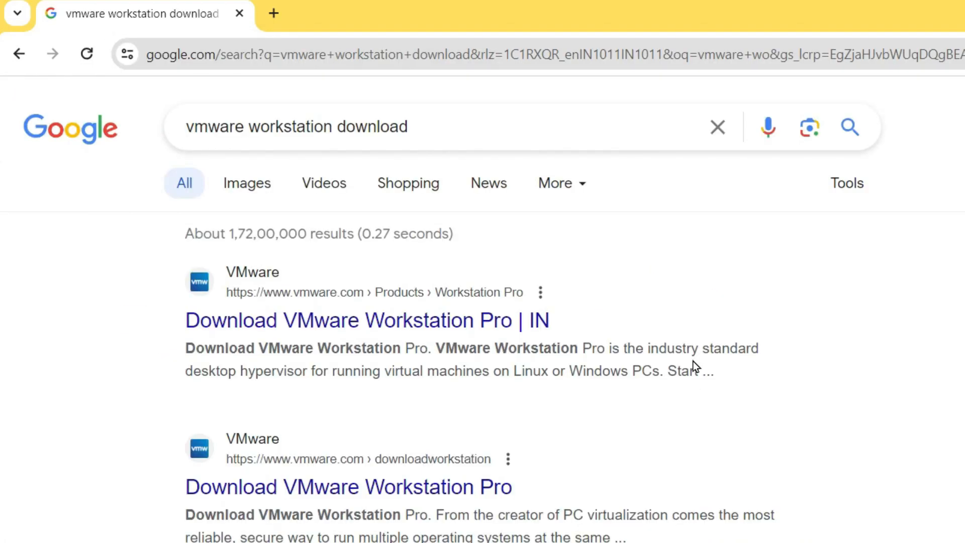
Step: Open the Download VMware Workstation Player result and download Workstation 17 Player for Windows
scroll(691, 359, "down", 3)
scroll(552, 286, "down", 2)
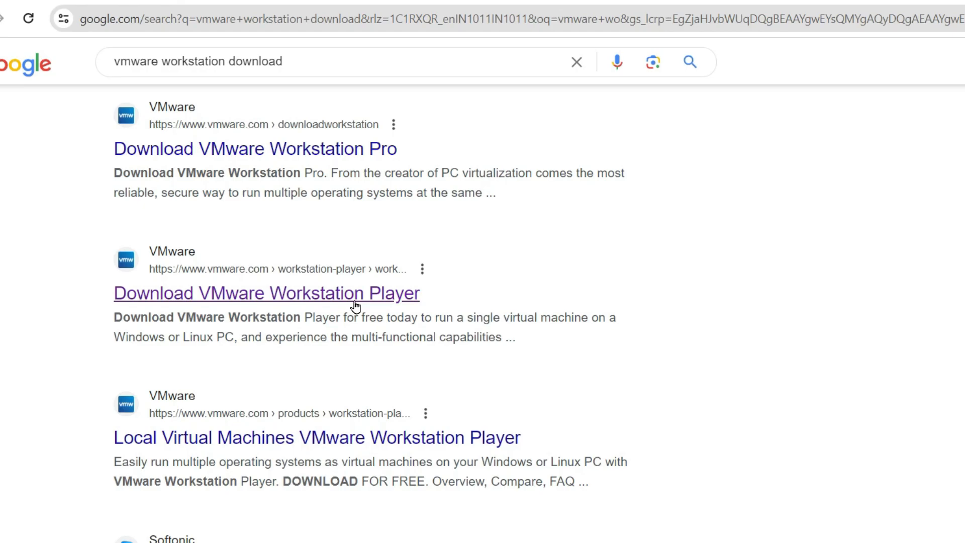
scroll(355, 304, "up", 1)
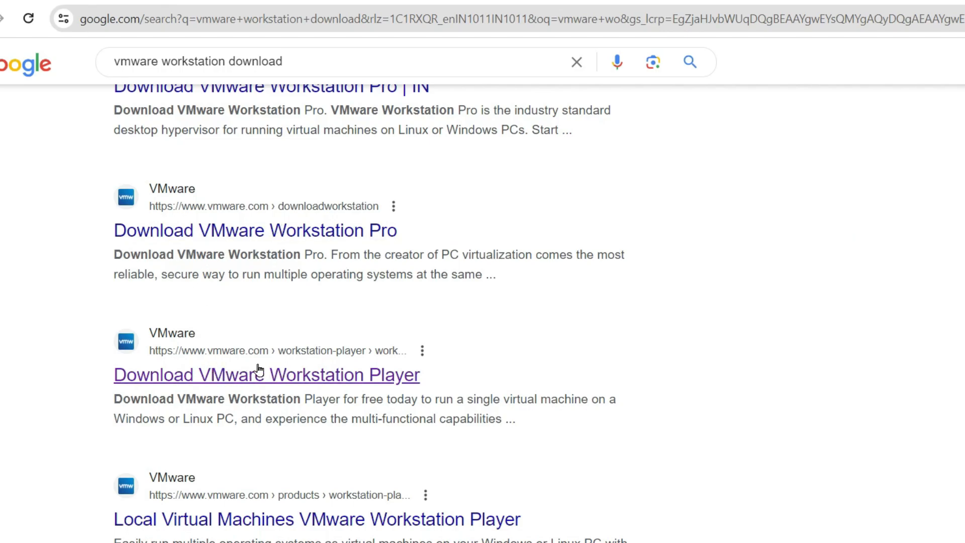
left_click(281, 376)
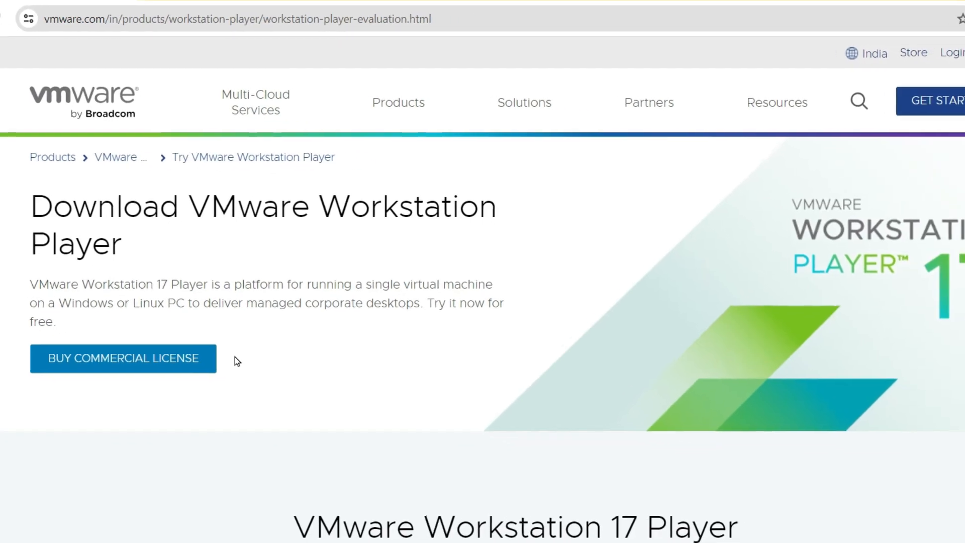
scroll(209, 350, "down", 10)
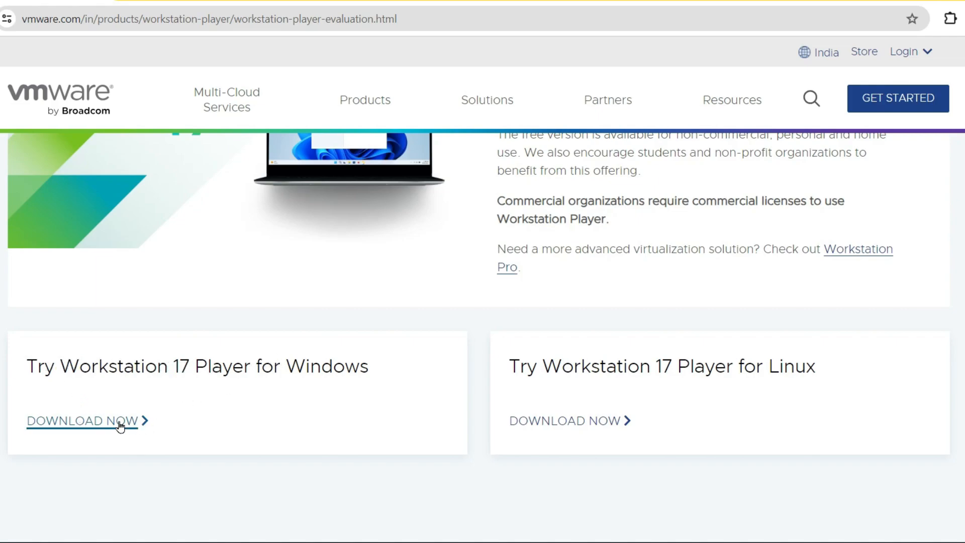
left_click(80, 425)
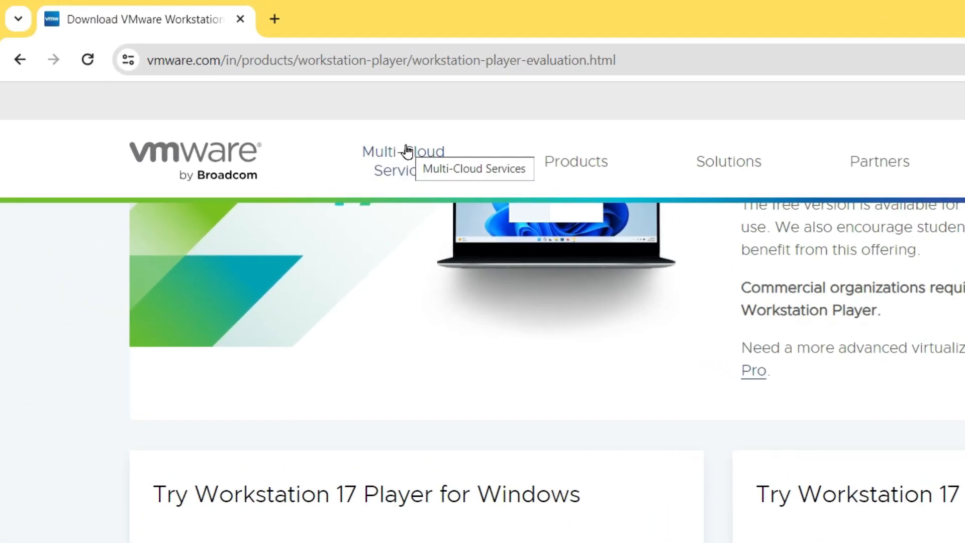
Step: Search for "ubuntu download" in a new browser tab and open the Download Ubuntu Desktop page
left_click(278, 24)
left_click(309, 68)
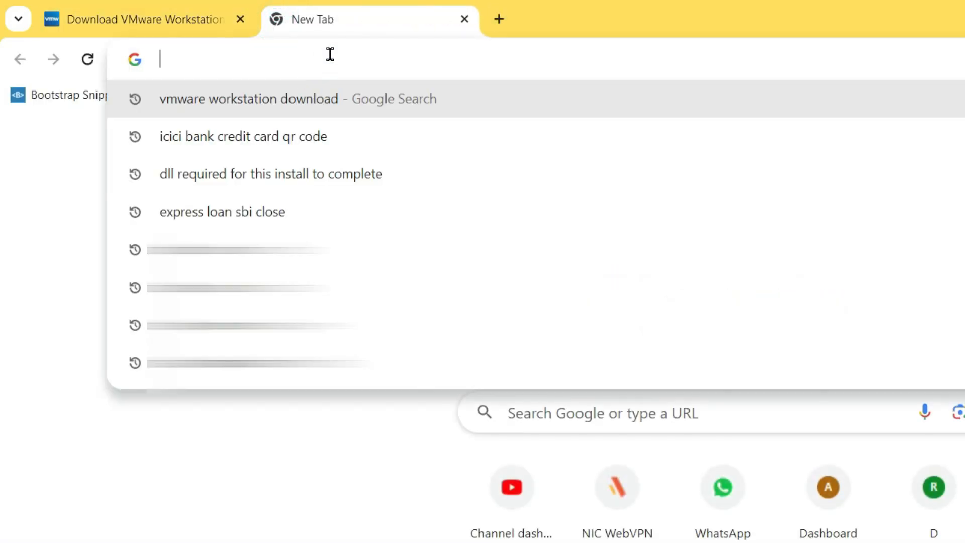
type("ubuntu")
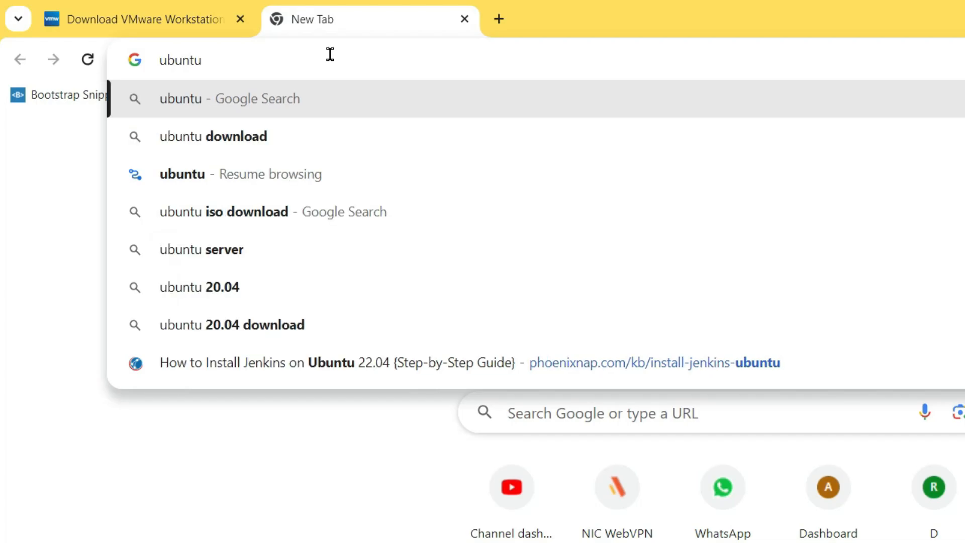
left_click(329, 135)
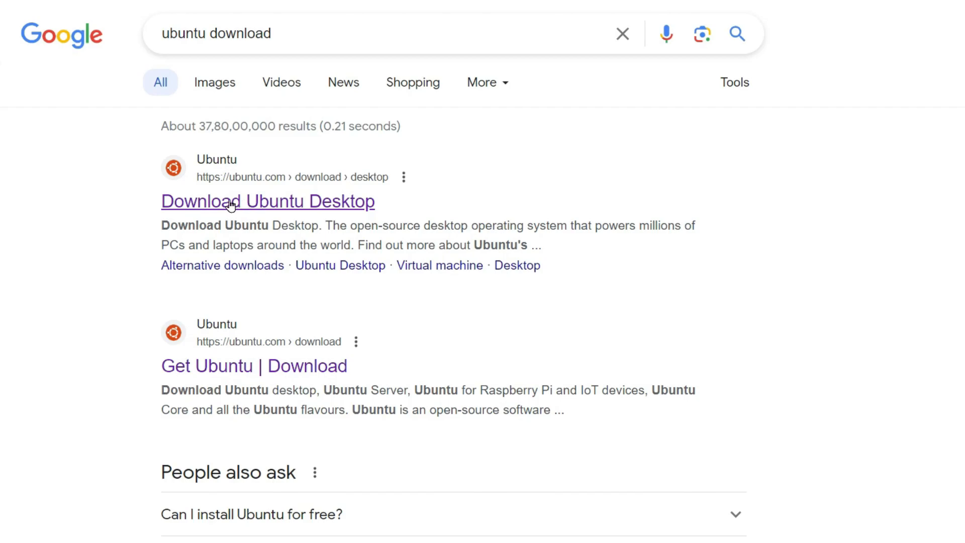
left_click(264, 201)
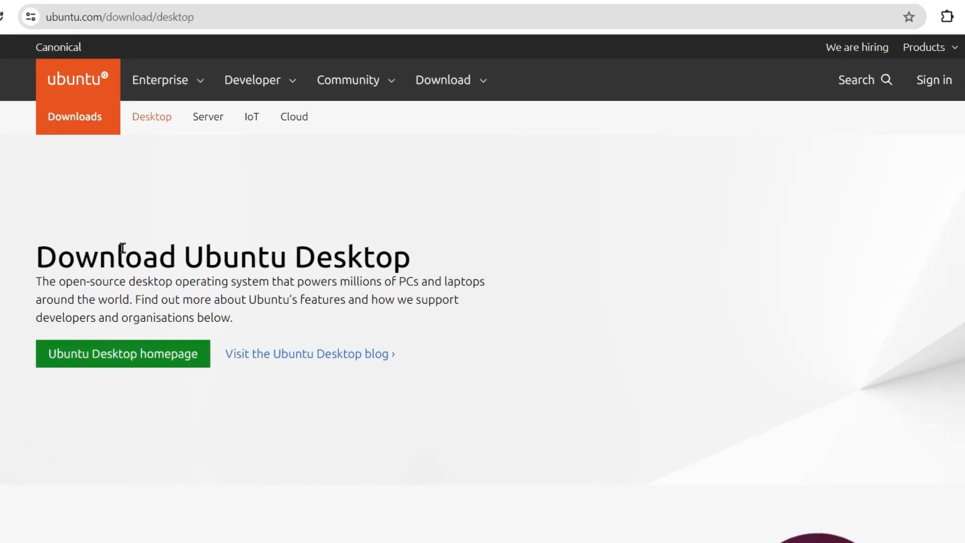
Step: Compare the support periods and recommended system requirements of Ubuntu 22.04.3 LTS and Ubuntu 23.10
scroll(121, 251, "down", 5)
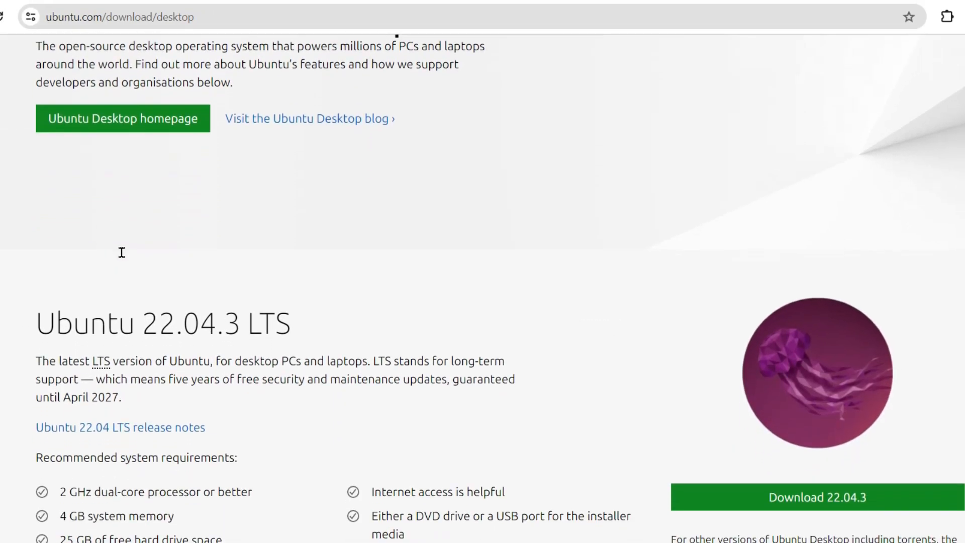
scroll(121, 253, "down", 3)
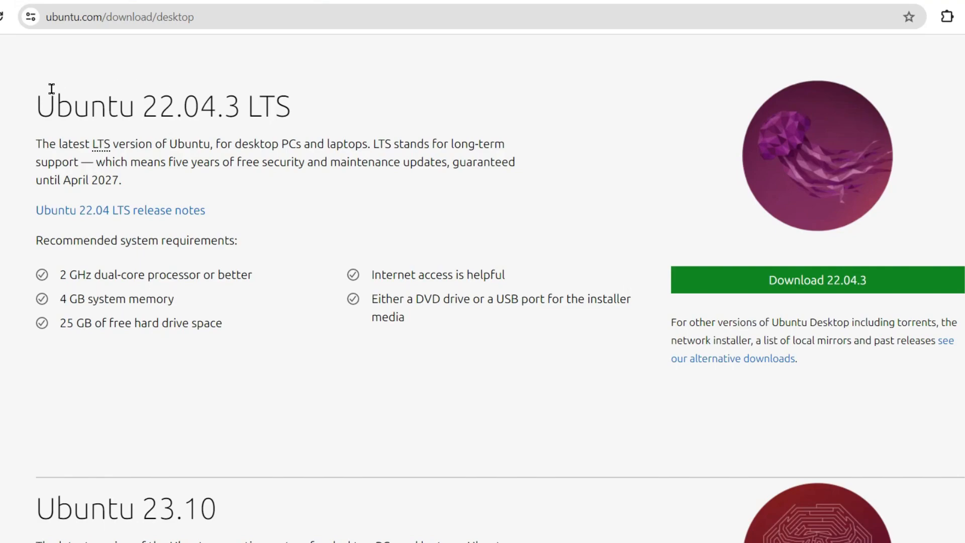
left_click_drag(152, 108, 206, 111)
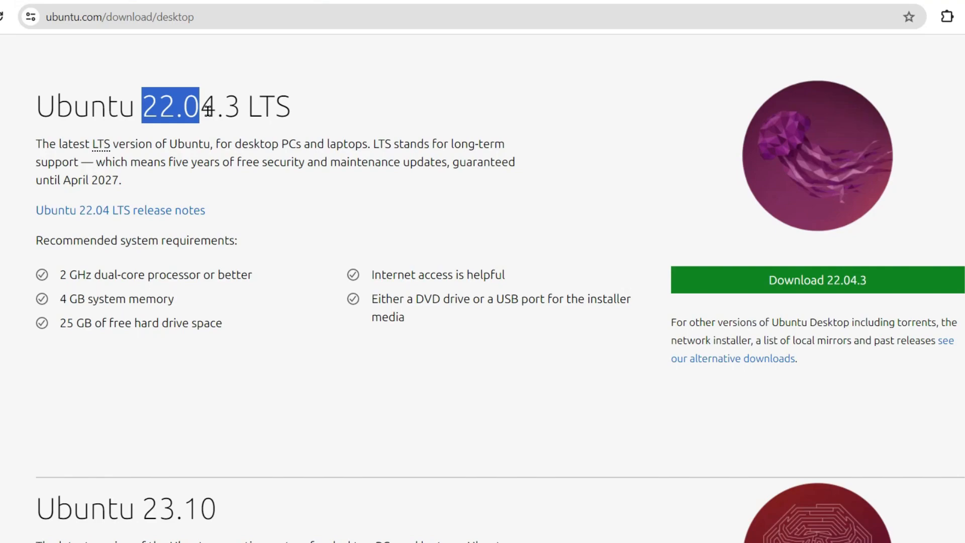
left_click_drag(331, 162, 523, 160)
left_click_drag(63, 181, 127, 183)
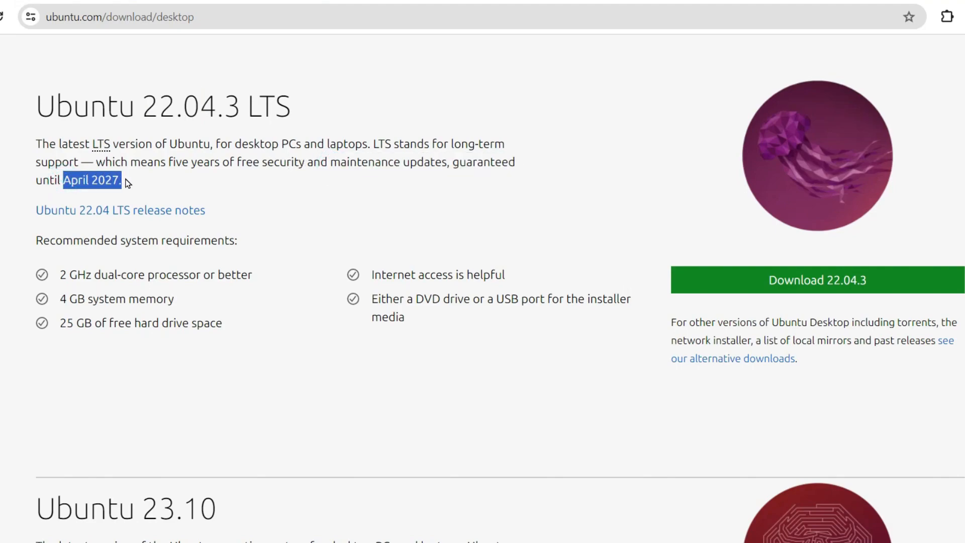
scroll(115, 177, "down", 6)
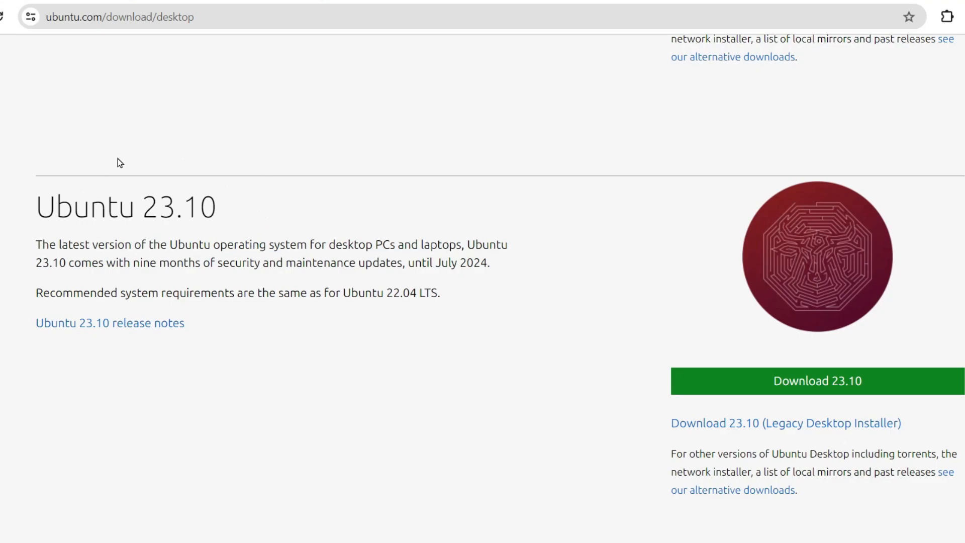
scroll(270, 410, "up", 1)
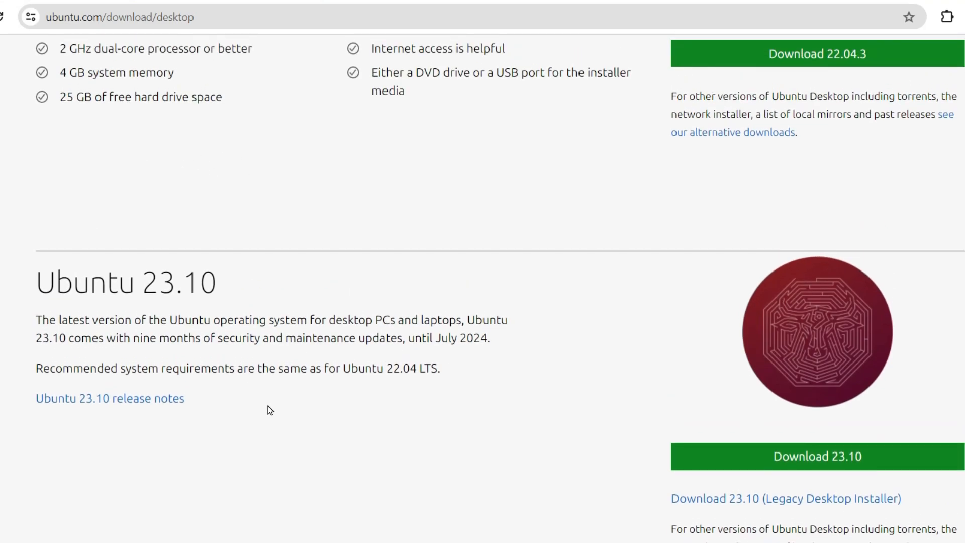
scroll(270, 410, "up", 2)
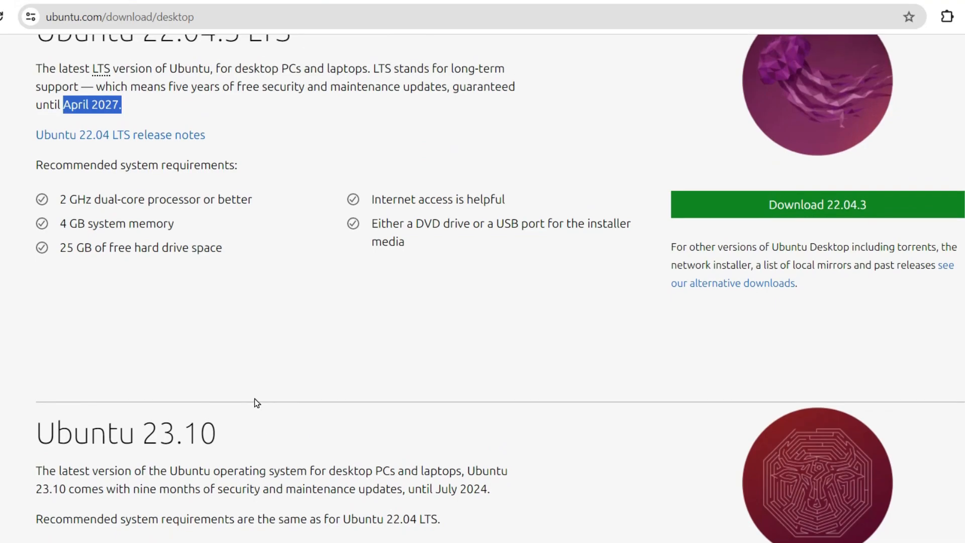
left_click_drag(141, 519, 436, 523)
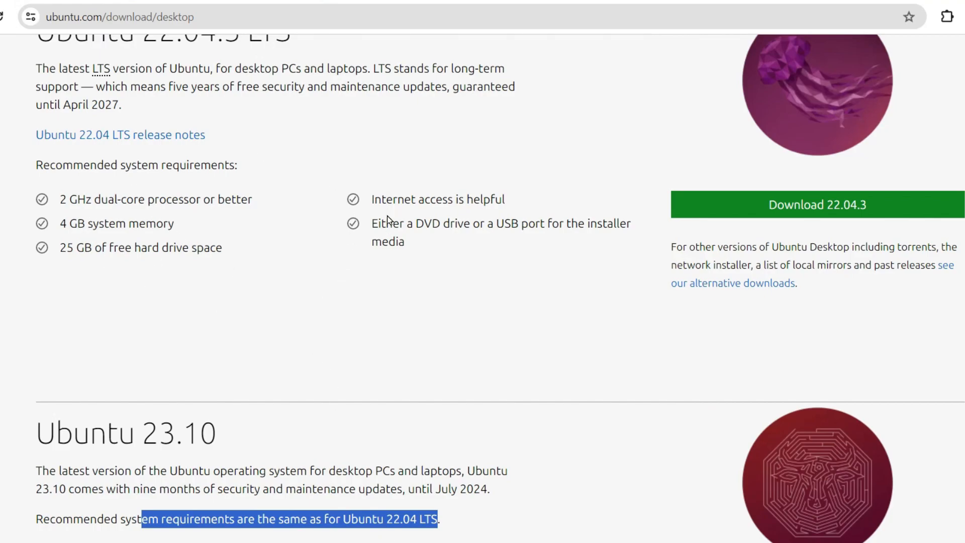
Step: Download Ubuntu 23.10 and check the browser's list of current downloads
scroll(387, 211, "down", 5)
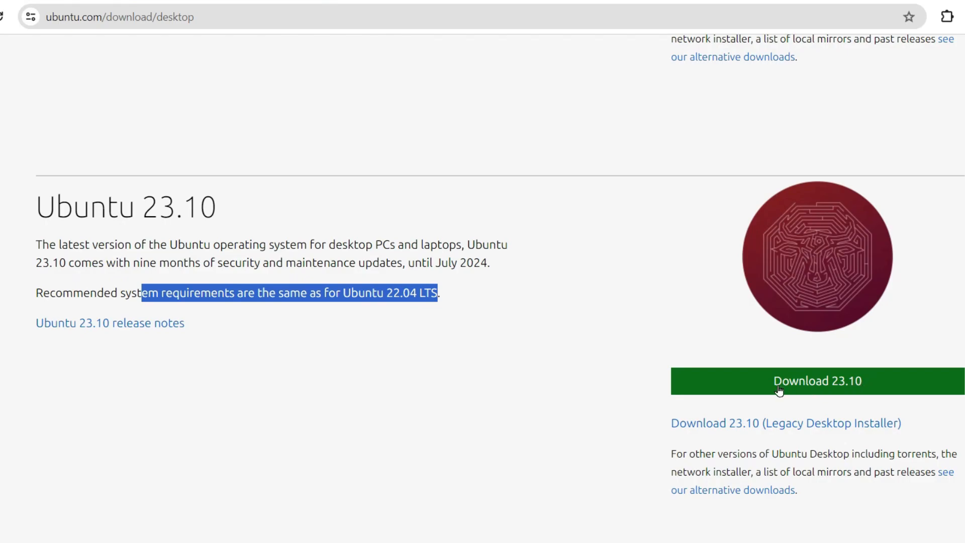
left_click(814, 393)
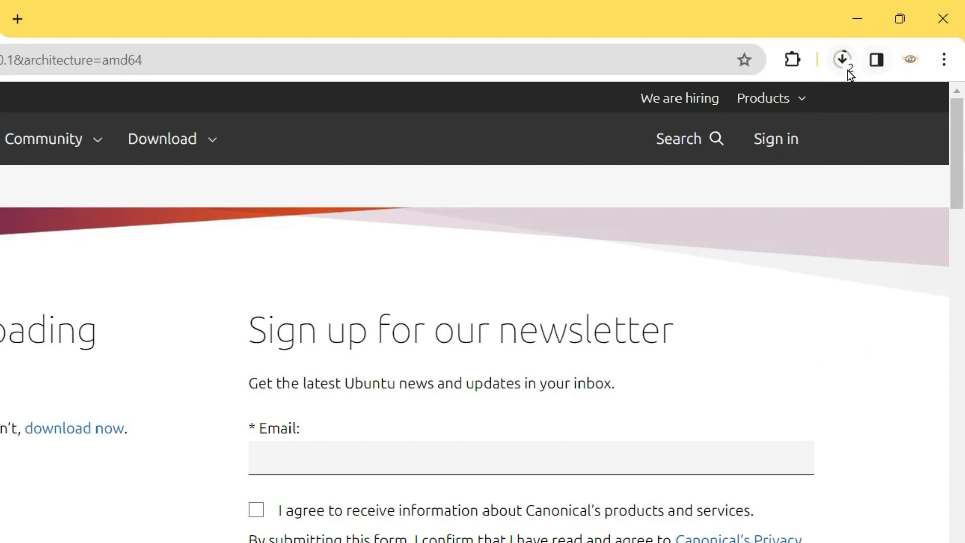
left_click(848, 70)
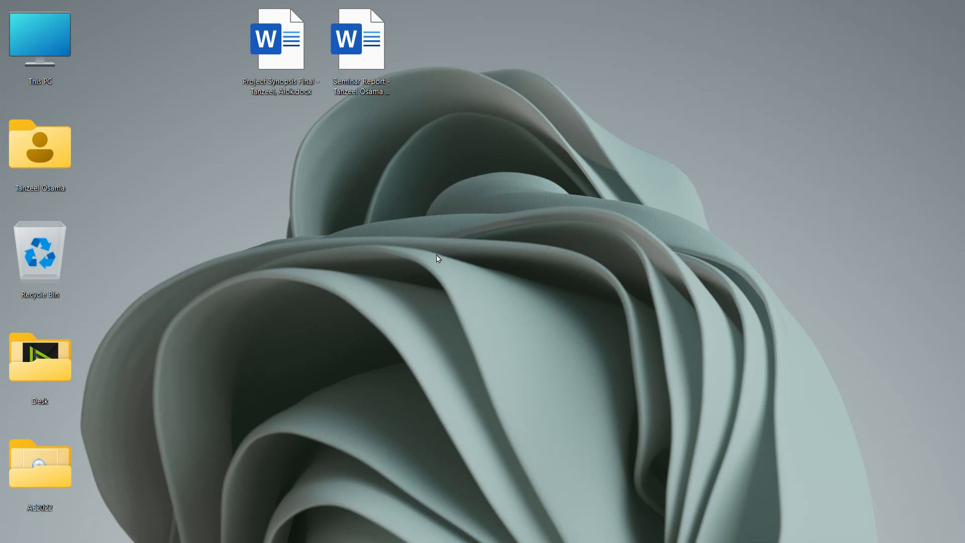
Step: Switch to File Explorer through This PC on the desktop and open the Downloads folder
double_click(68, 54)
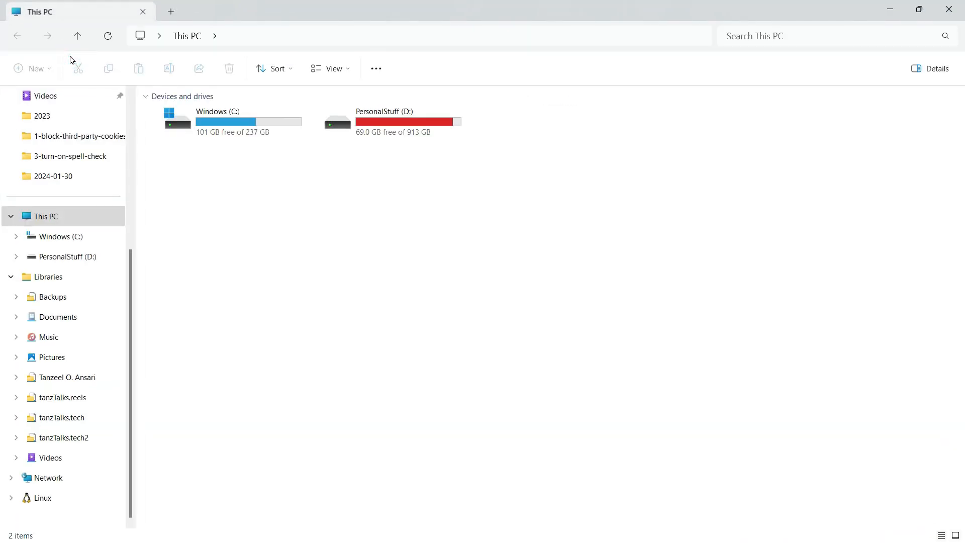
scroll(100, 281, "up", 3)
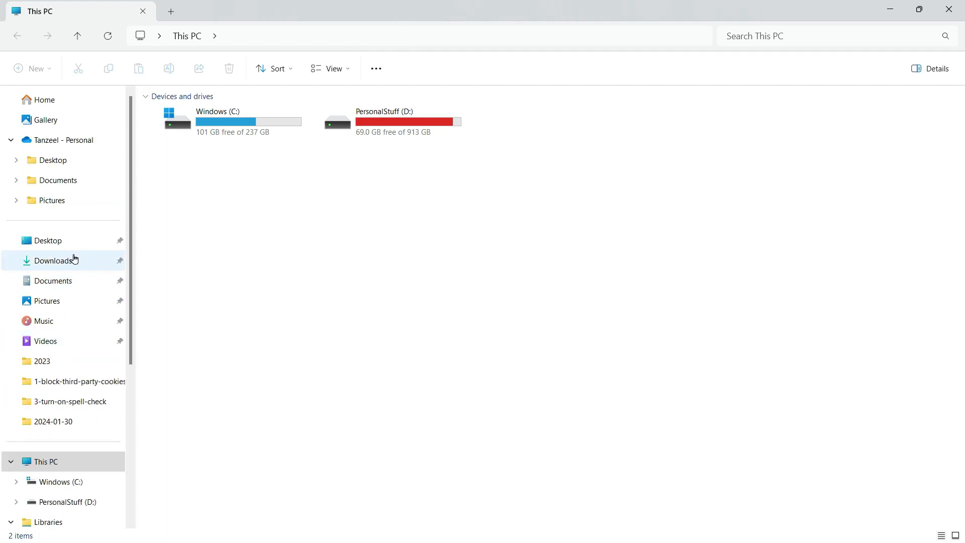
left_click(76, 259)
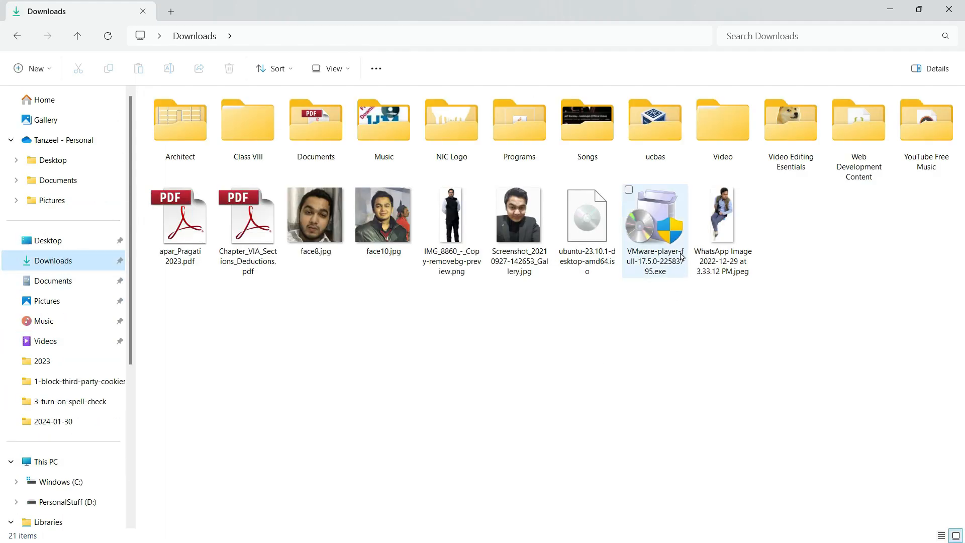
Step: Run the VMware-player-full-17.5.0-22583795.exe installer as administrator and close the Downloads folder window
mouse_move(663, 242)
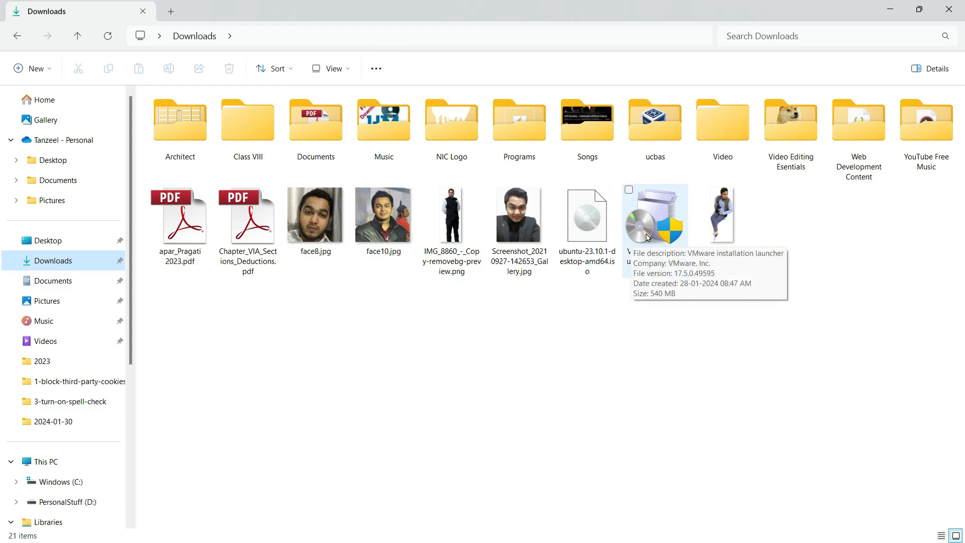
right_click(615, 268)
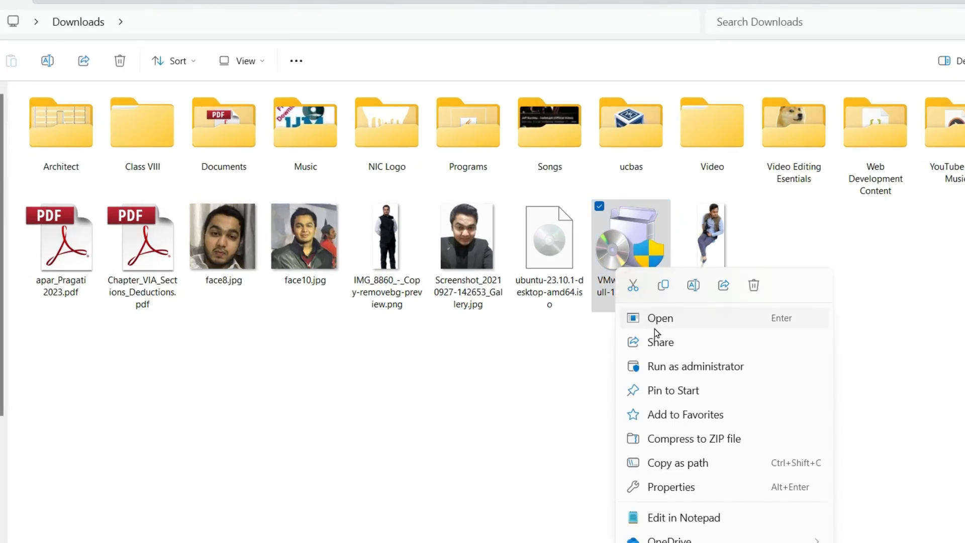
left_click(663, 372)
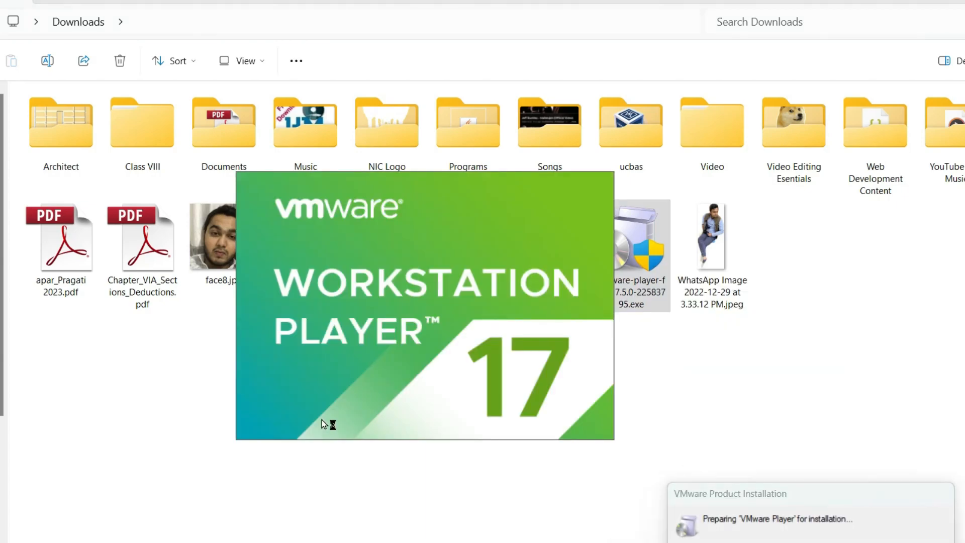
left_click(917, 1)
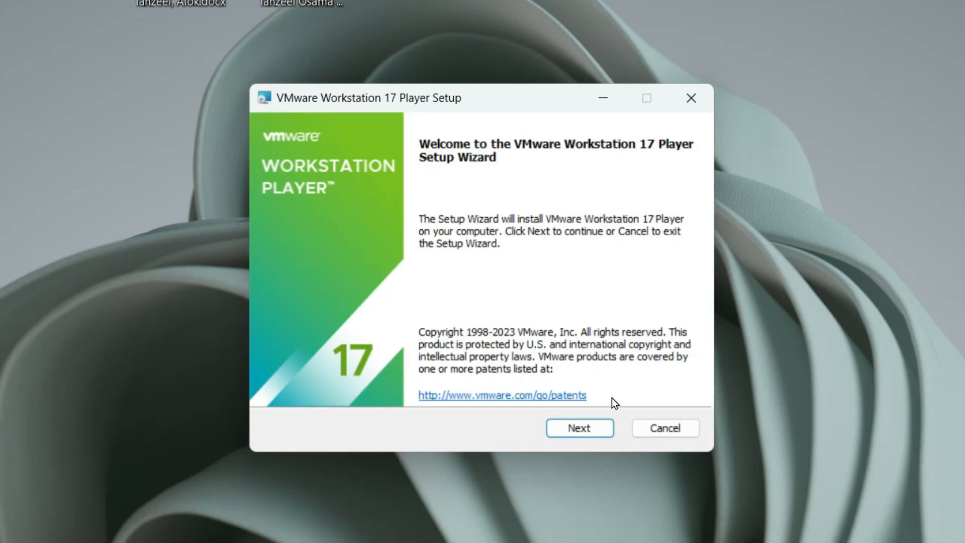
Step: Begin the VMware Workstation 17 Player setup and accept the end-user license agreement
left_click(579, 428)
left_click(361, 384)
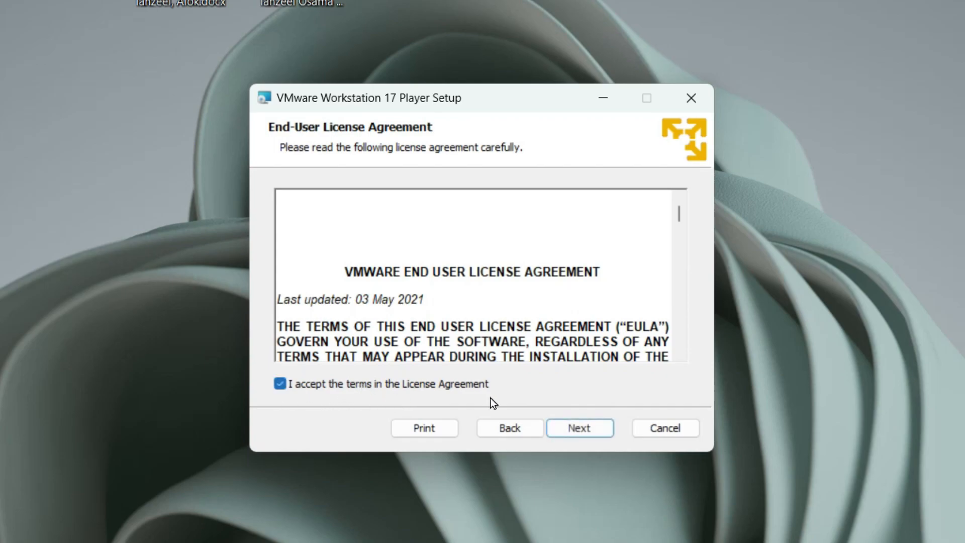
left_click(574, 433)
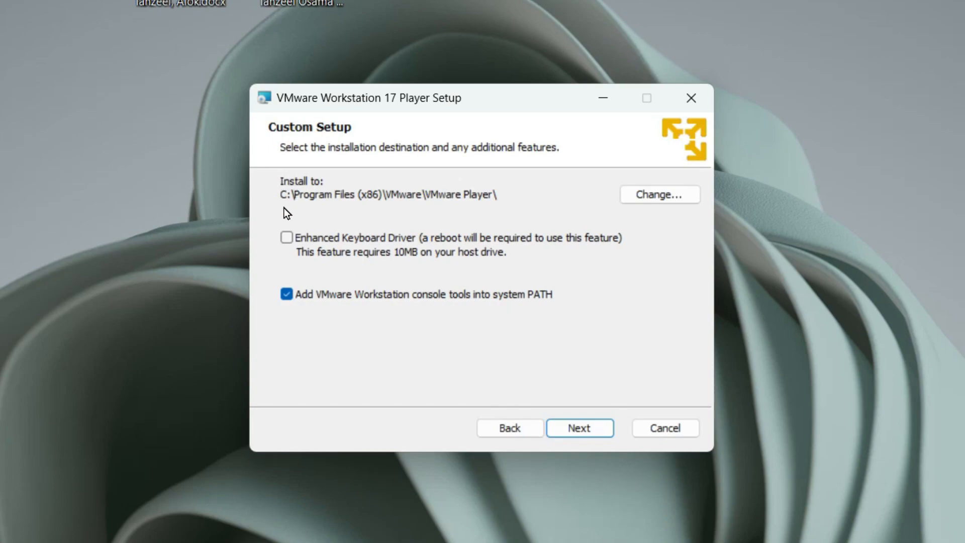
Step: Keep the default custom setup, user experience and shortcut settings, and install VMware Workstation 17 Player
left_click(586, 429)
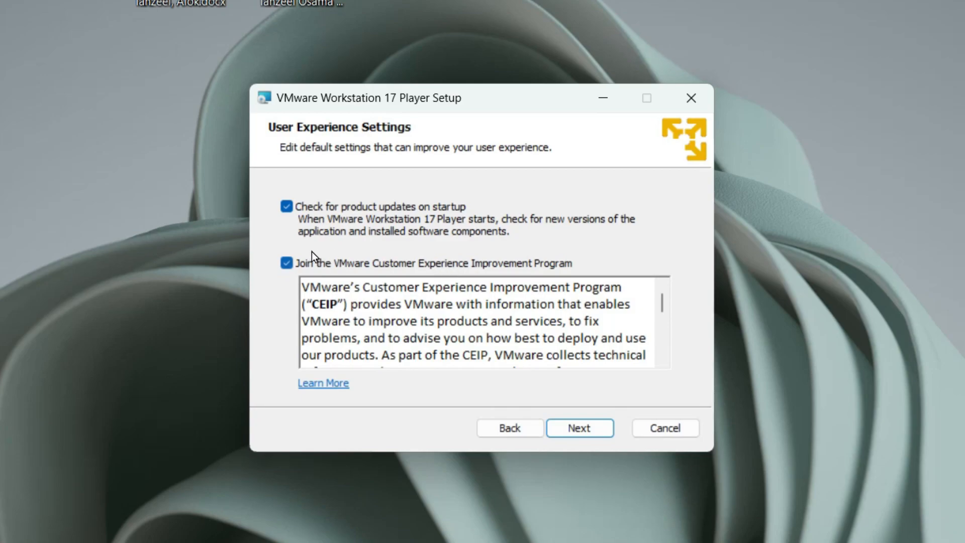
left_click(581, 429)
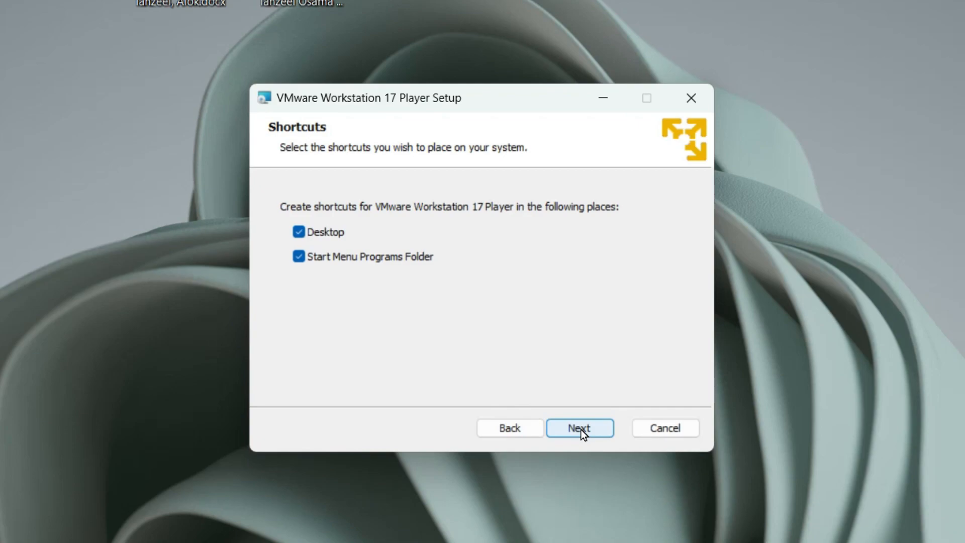
left_click(580, 429)
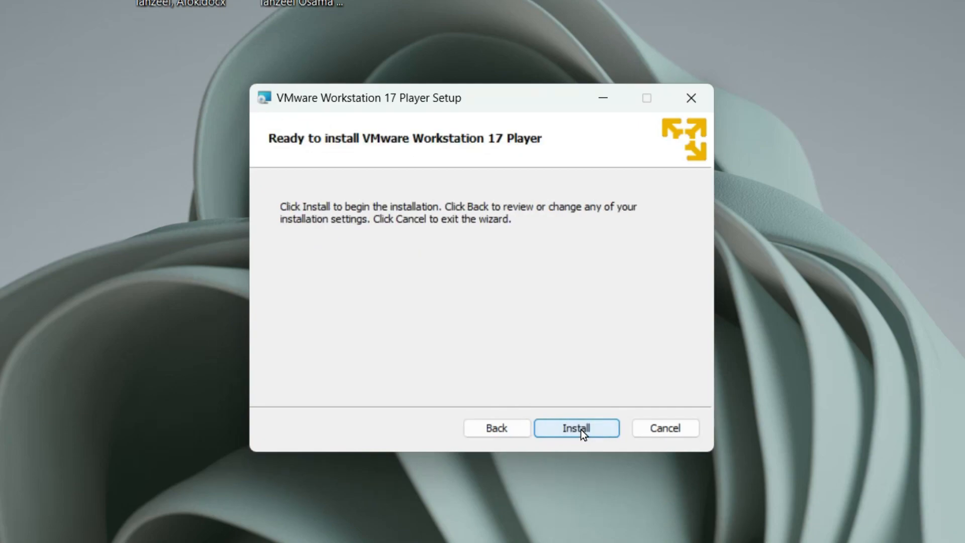
left_click(564, 432)
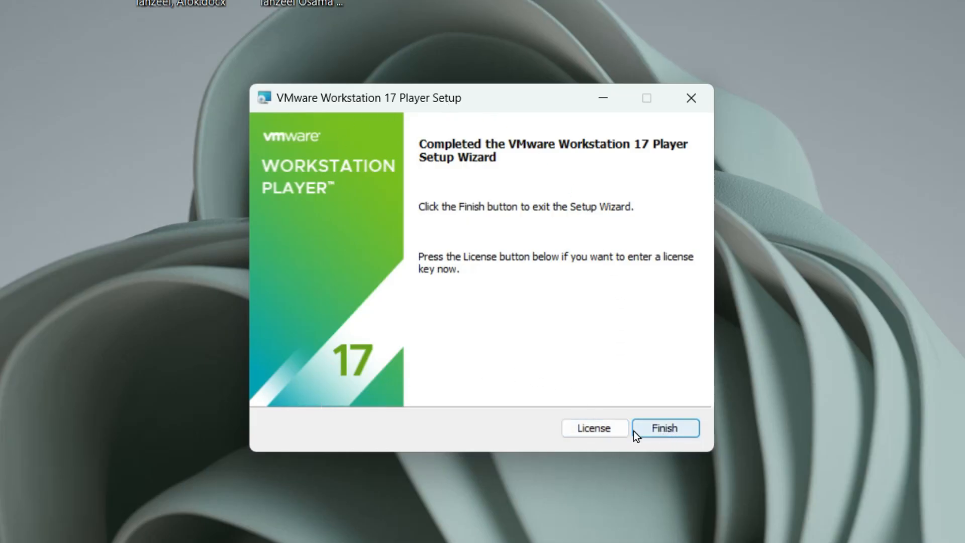
Step: Finish the VMware Workstation 17 Player setup, launch the player from the desktop and reposition its window
left_click(665, 426)
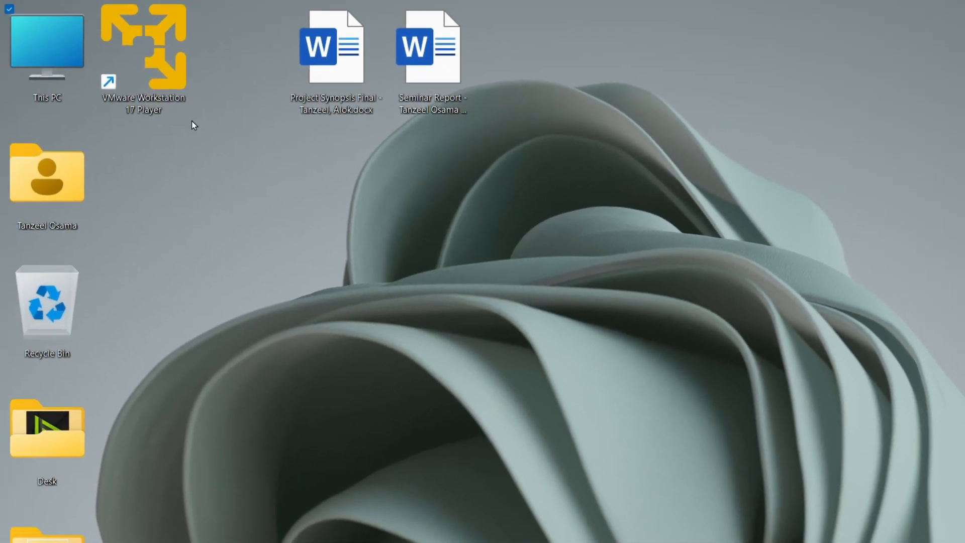
left_click(156, 65)
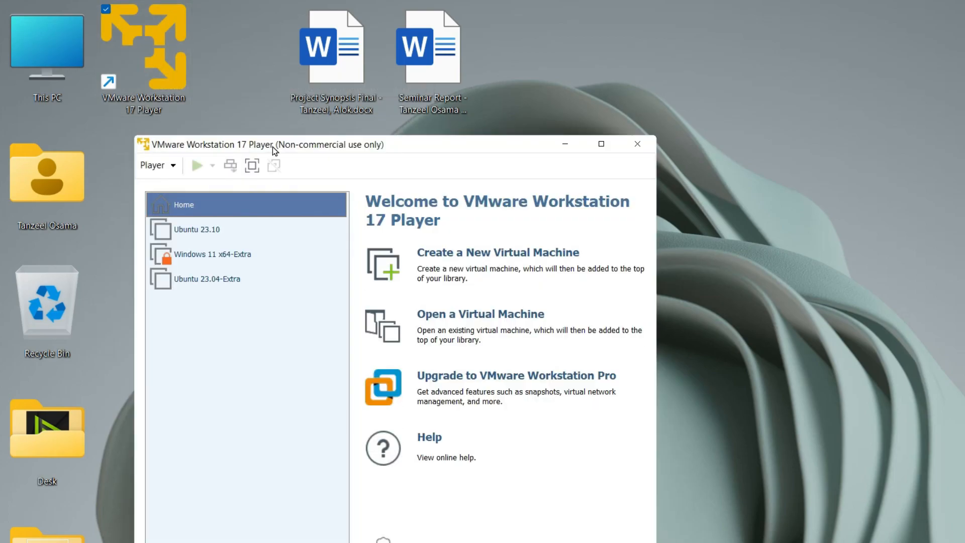
left_click_drag(273, 147, 449, 111)
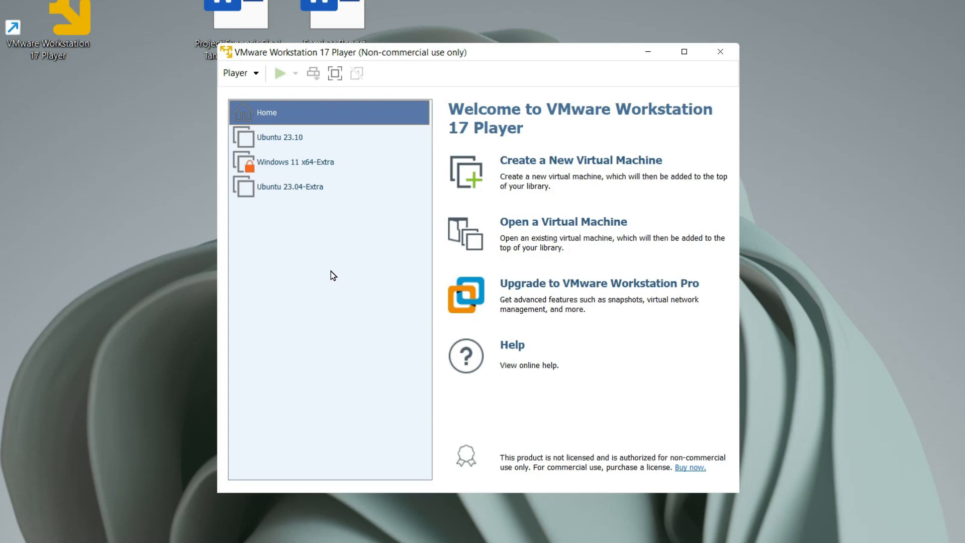
Step: Delete the existing Ubuntu 23.10 virtual machine from disk
right_click(286, 137)
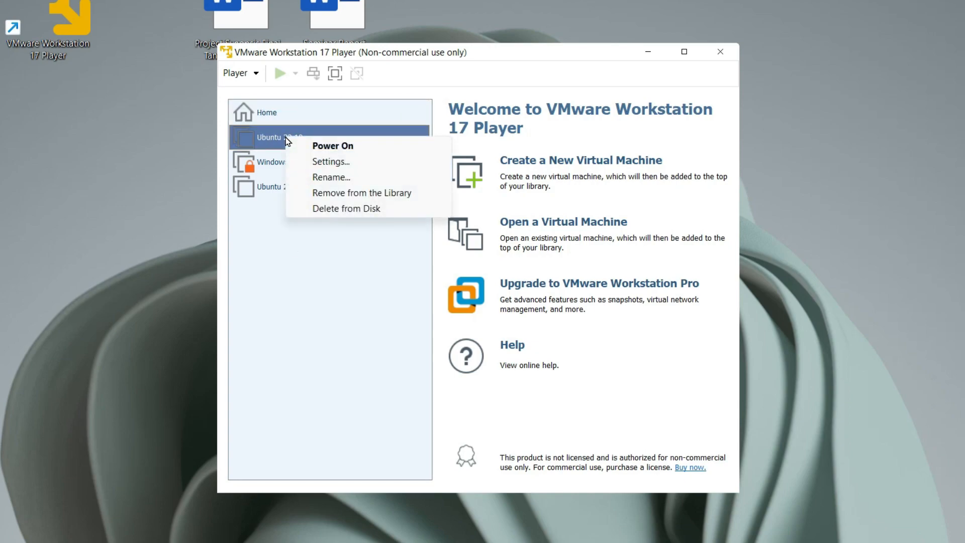
left_click(350, 209)
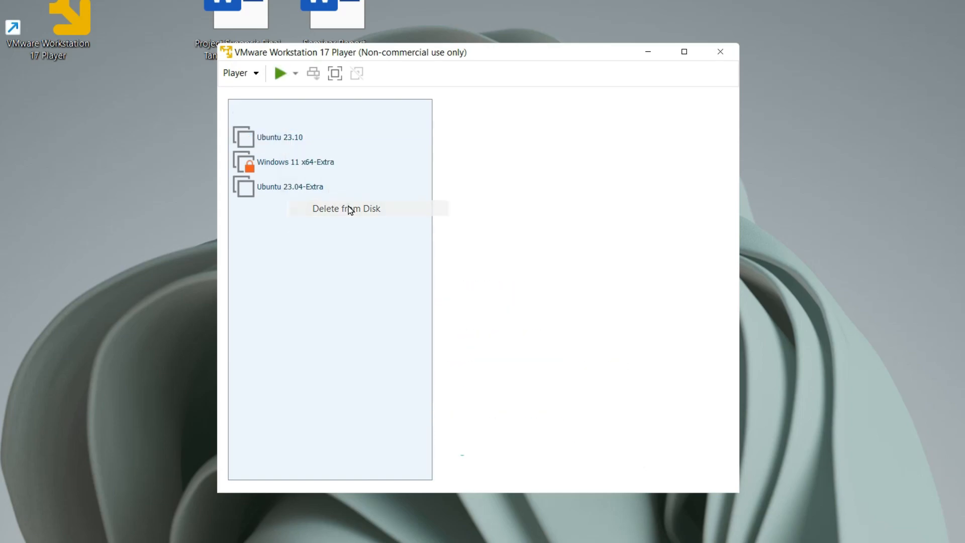
left_click(501, 306)
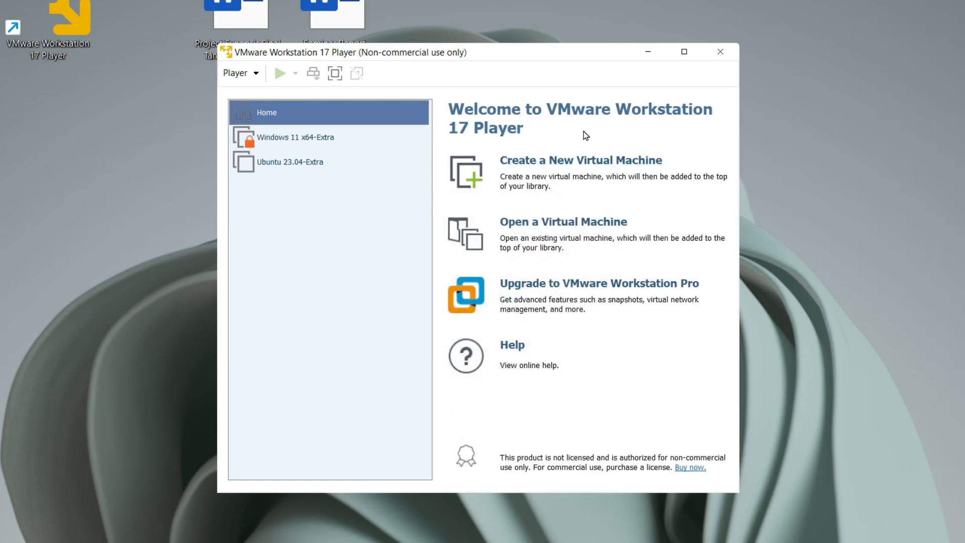
Step: Start a new virtual machine with a blank hard disk, with Linux as guest operating system and Ubuntu 64-bit as version
left_click(574, 162)
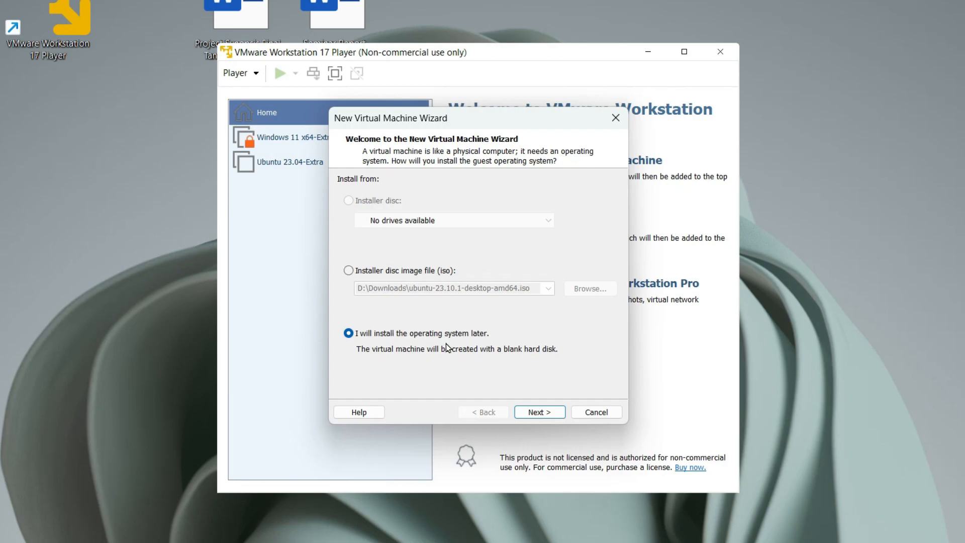
left_click(548, 413)
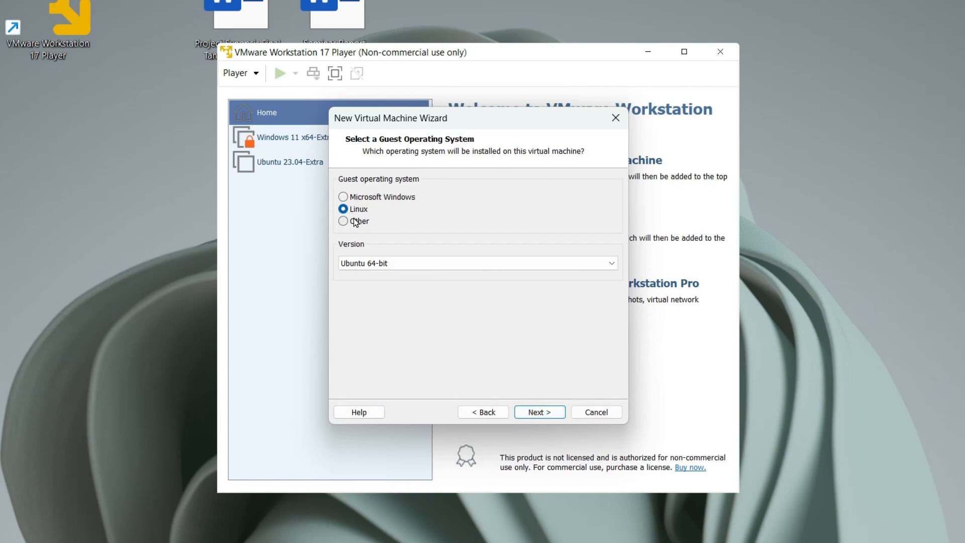
left_click(367, 263)
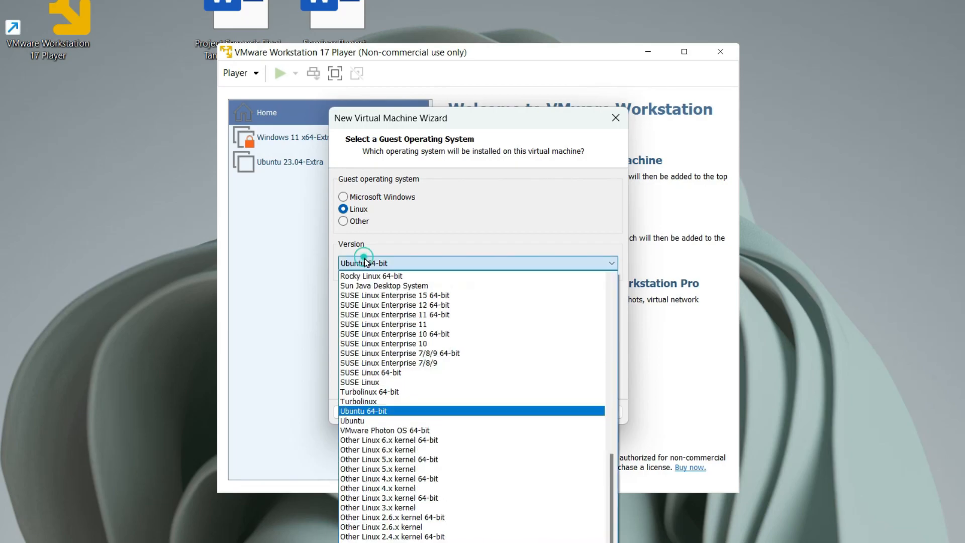
left_click(371, 414)
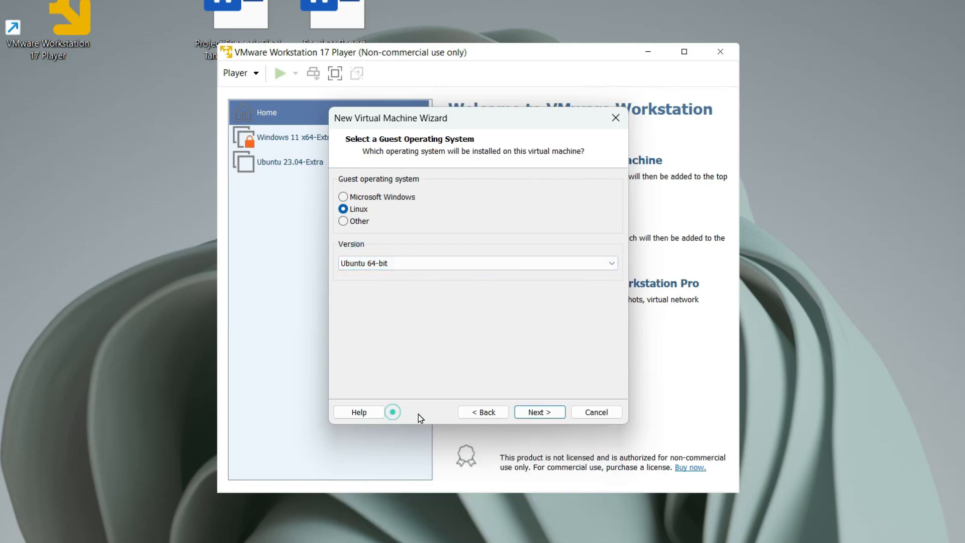
left_click(539, 411)
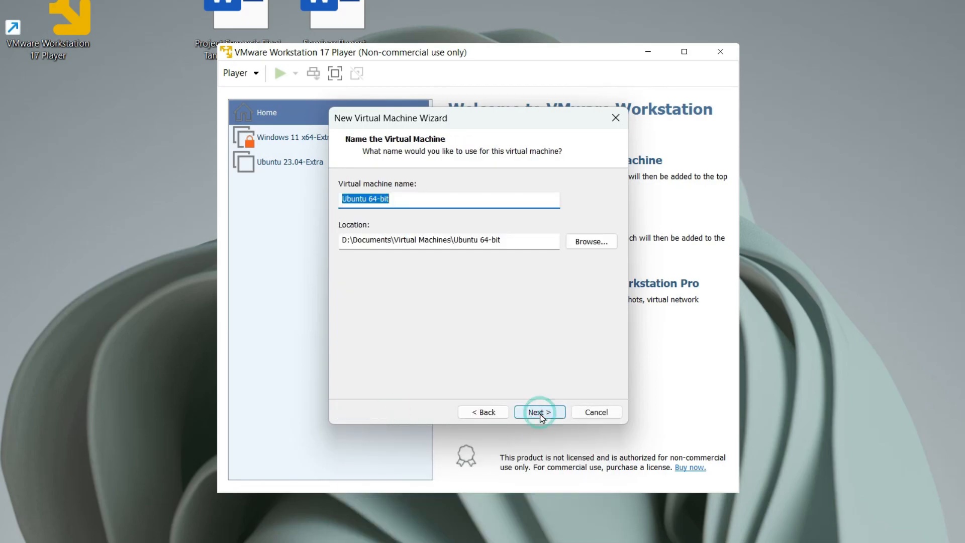
Step: Name the new virtual machine Ubuntu-23.10
left_click(423, 196)
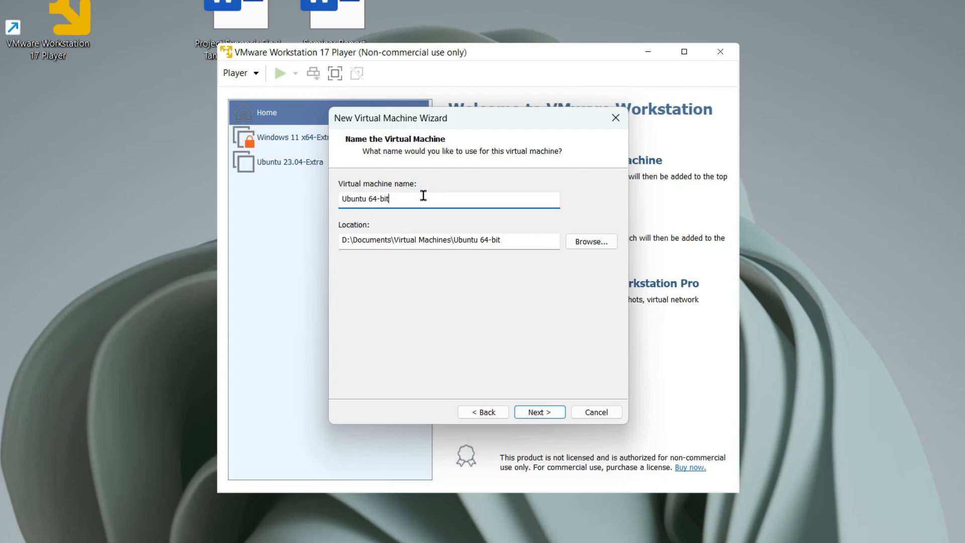
key("BackSpace")
key("BackSpace")
key("BackSpace")
key("BackSpace")
key("BackSpace")
key("BackSpace")
key("BackSpace")
type("-23.10")
left_click(601, 243)
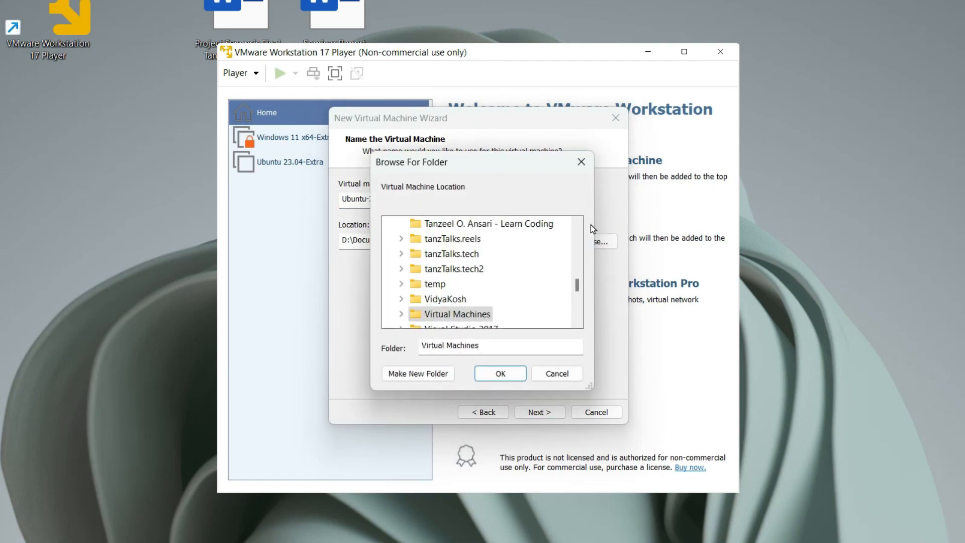
left_click_drag(510, 173, 473, 127)
left_click_drag(551, 345, 640, 428)
scroll(493, 306, "down", 3)
scroll(494, 307, "up", 1)
scroll(494, 307, "up", 15)
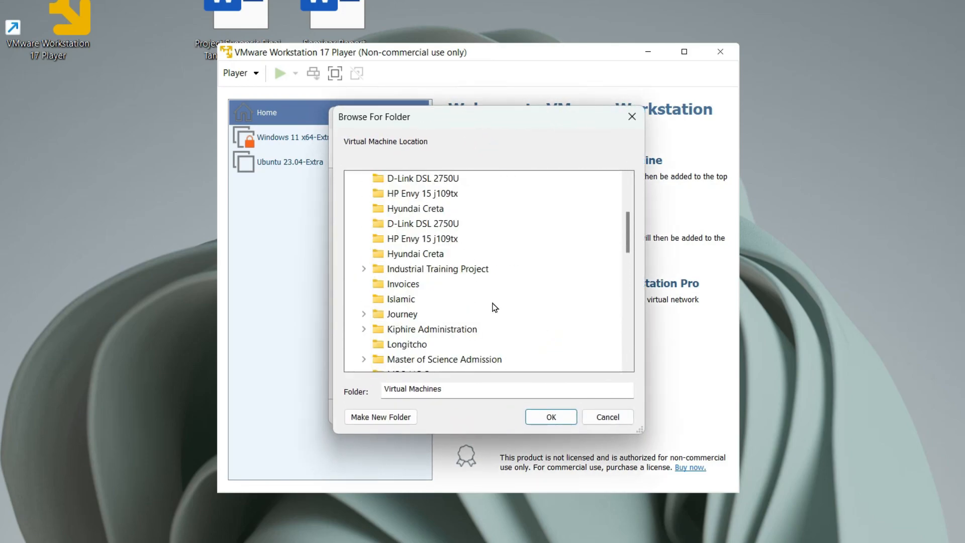
scroll(495, 307, "up", 10)
left_click(588, 418)
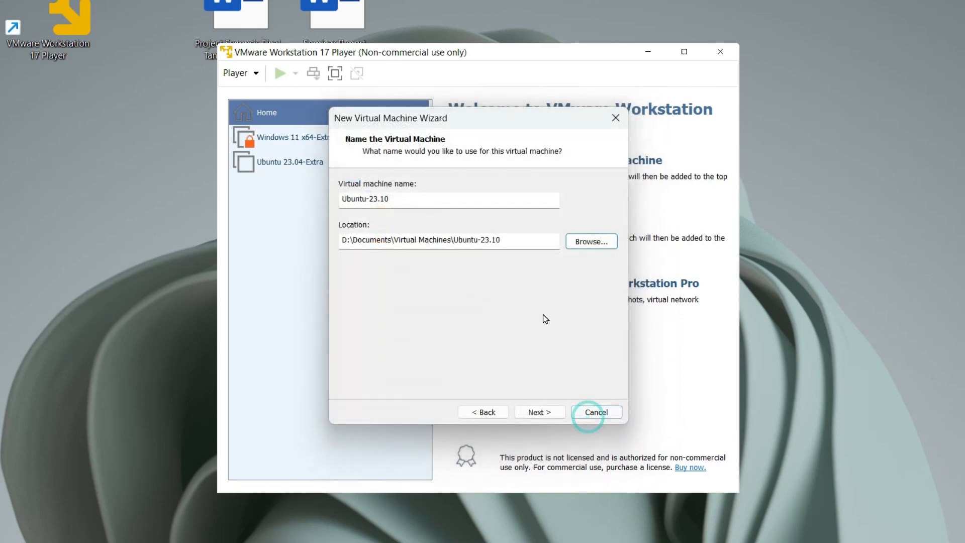
Step: Accept the virtual machine's name and location, and set its maximum disk size to 25 GB, split into multiple files
left_click(541, 415)
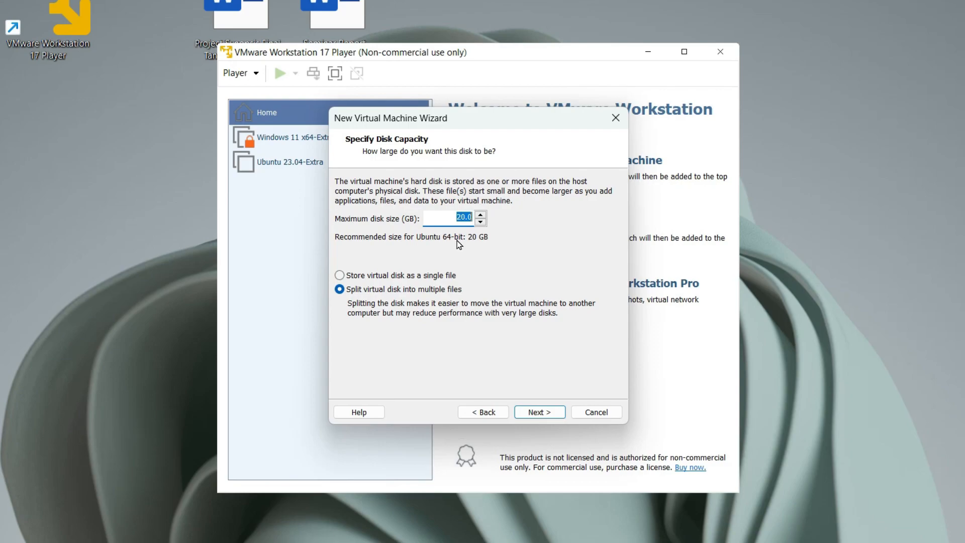
left_click(481, 214)
left_click(481, 215)
left_click(480, 215)
left_click(481, 215)
left_click(481, 215)
left_click(536, 412)
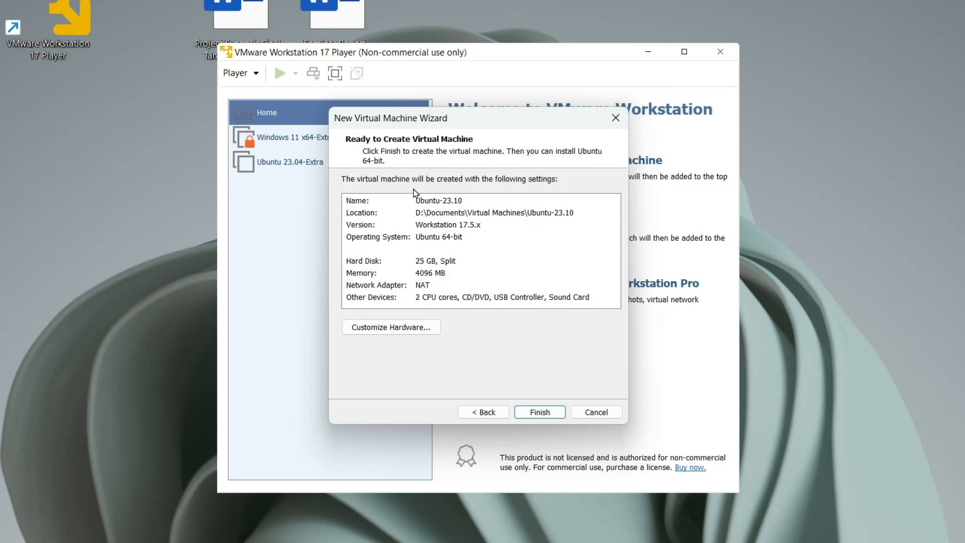
Step: Customize the virtual machine's hardware with about 6.1 GB of memory and 4 processor cores
left_click(391, 328)
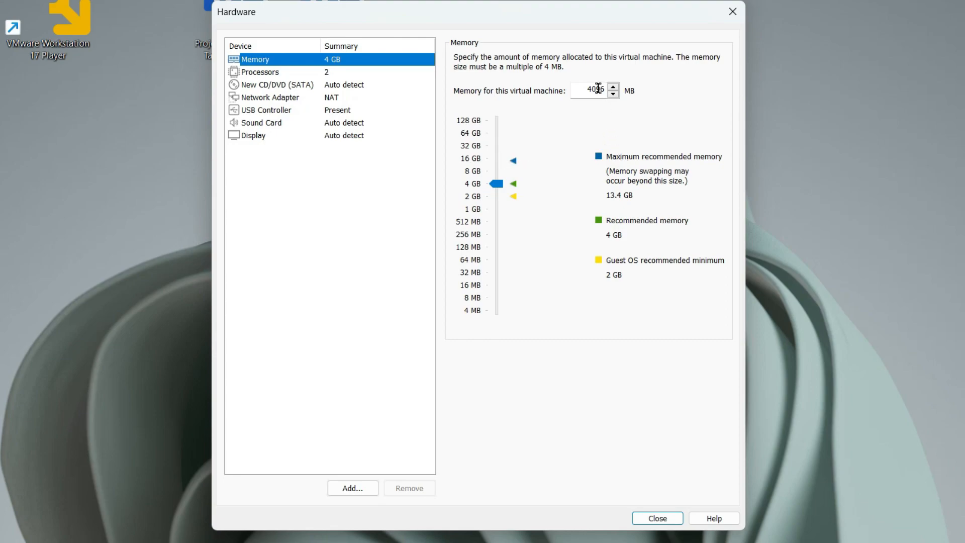
left_click_drag(490, 188, 492, 176)
left_click(261, 75)
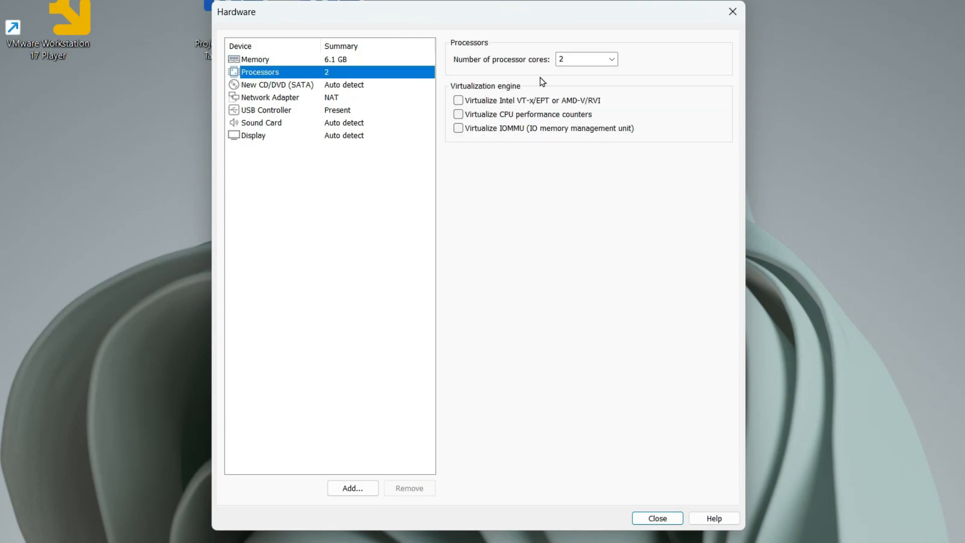
left_click(613, 61)
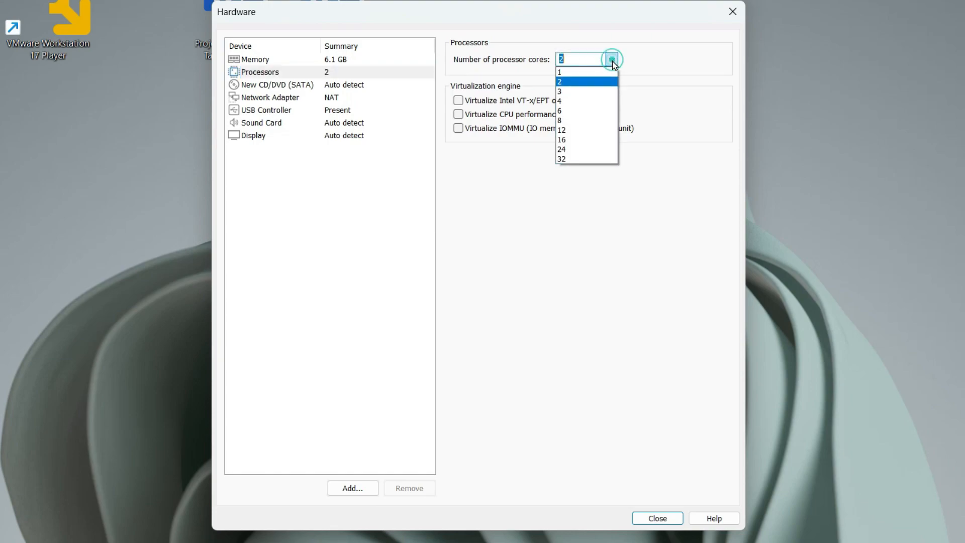
left_click(584, 103)
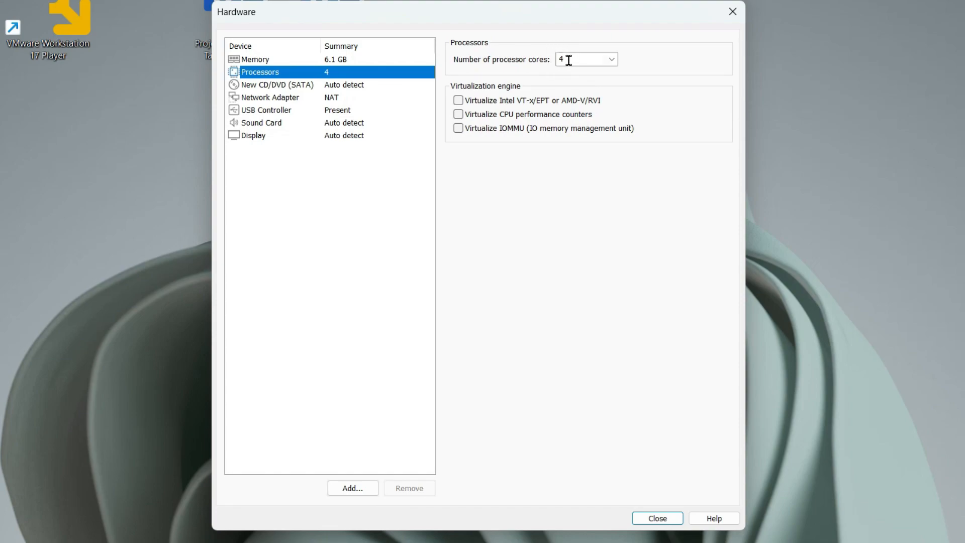
Step: Connect the virtual CD/DVD drive to the ISO image ubuntu-23.10.1-desktop-amd64.iso from the Downloads folder
left_click(287, 86)
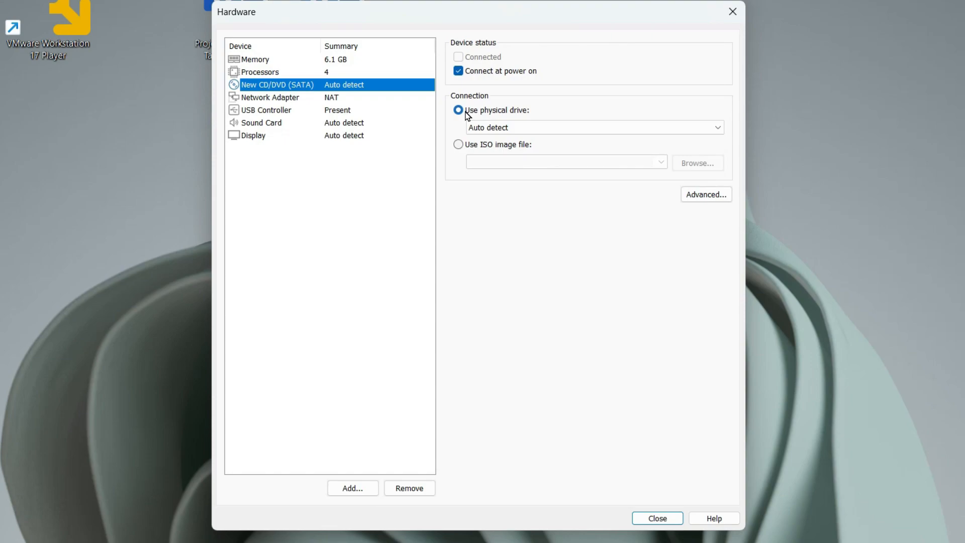
left_click(482, 146)
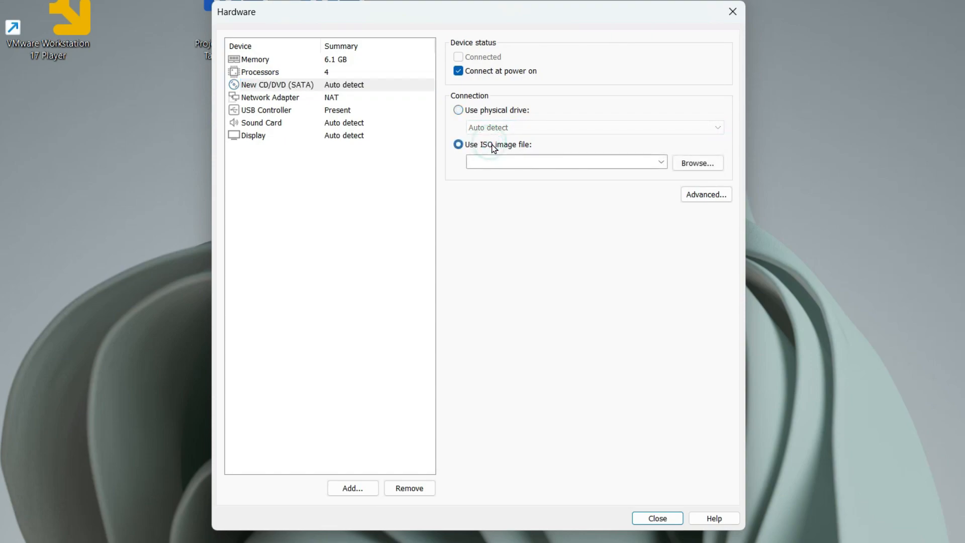
left_click(697, 163)
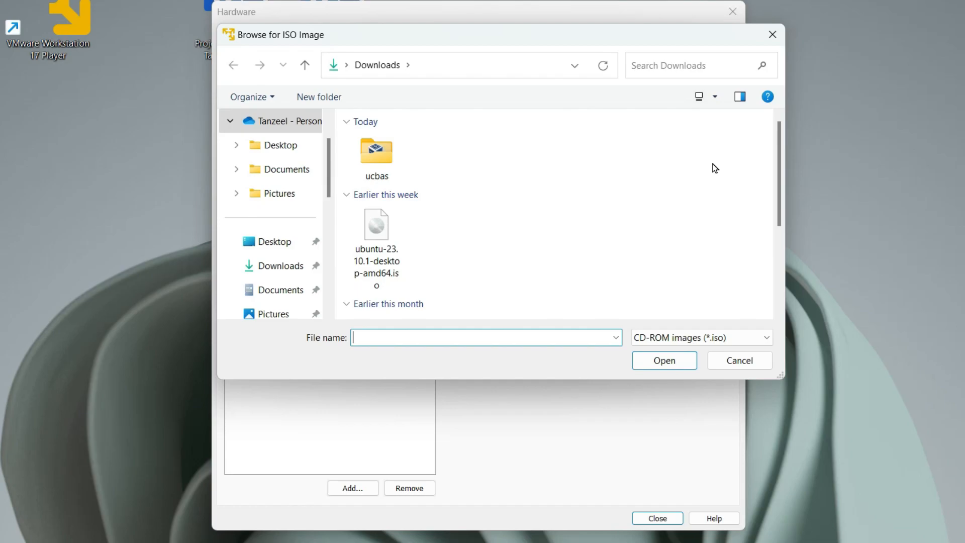
left_click(379, 248)
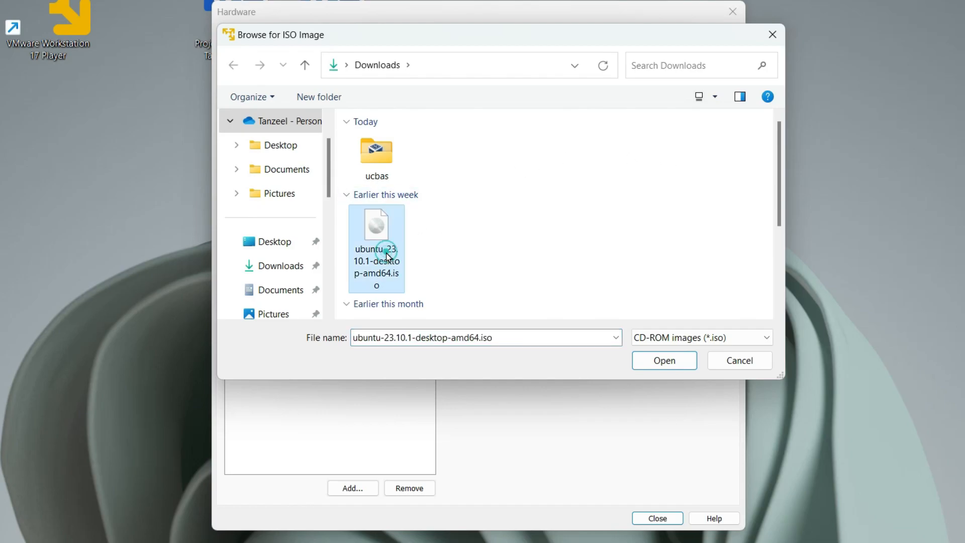
left_click(662, 361)
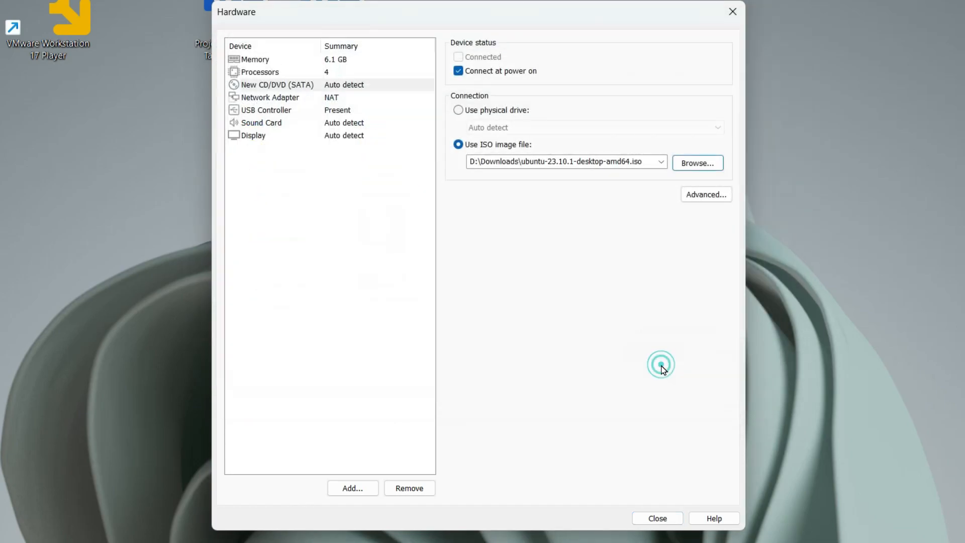
Step: Keep the default network adapter, USB controller, sound card and display settings, and finish creating the virtual machine
left_click(270, 98)
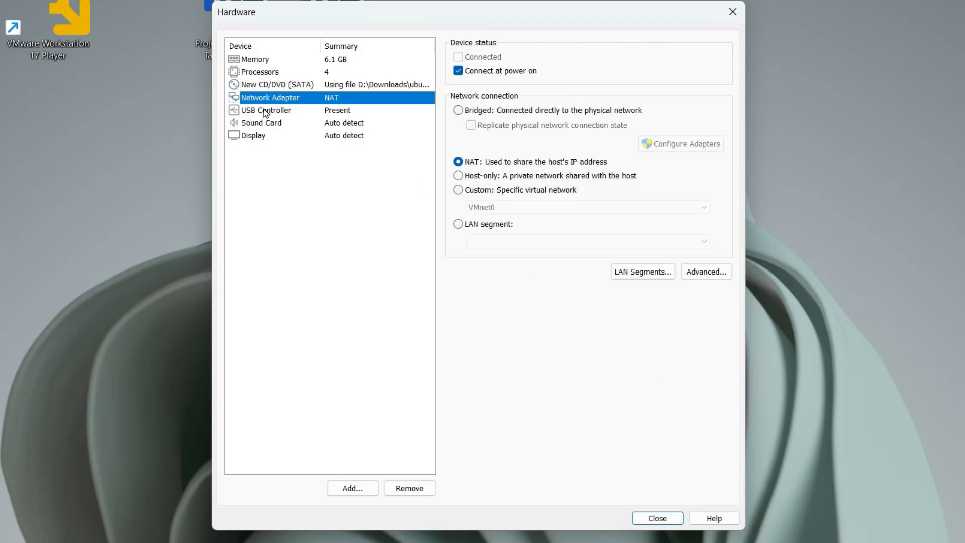
left_click(265, 110)
left_click(259, 122)
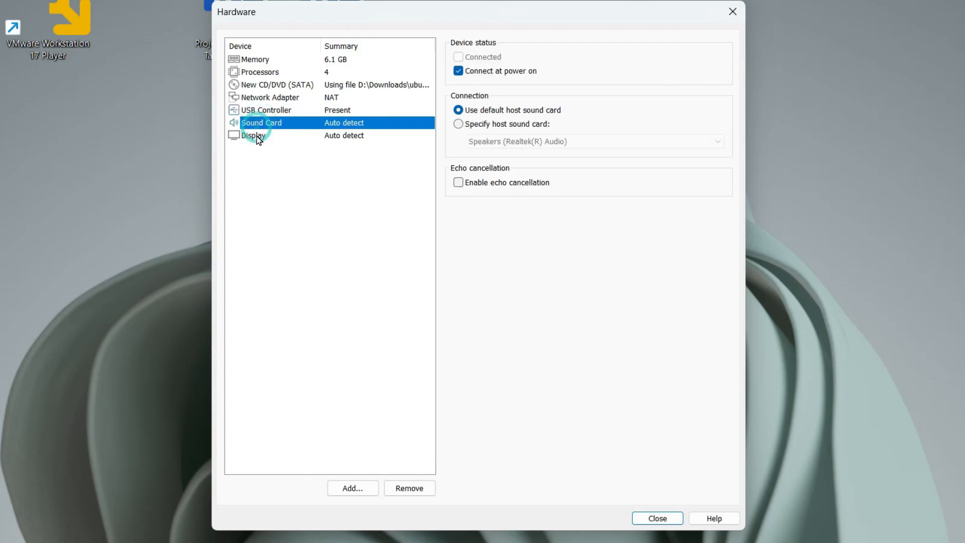
left_click(256, 135)
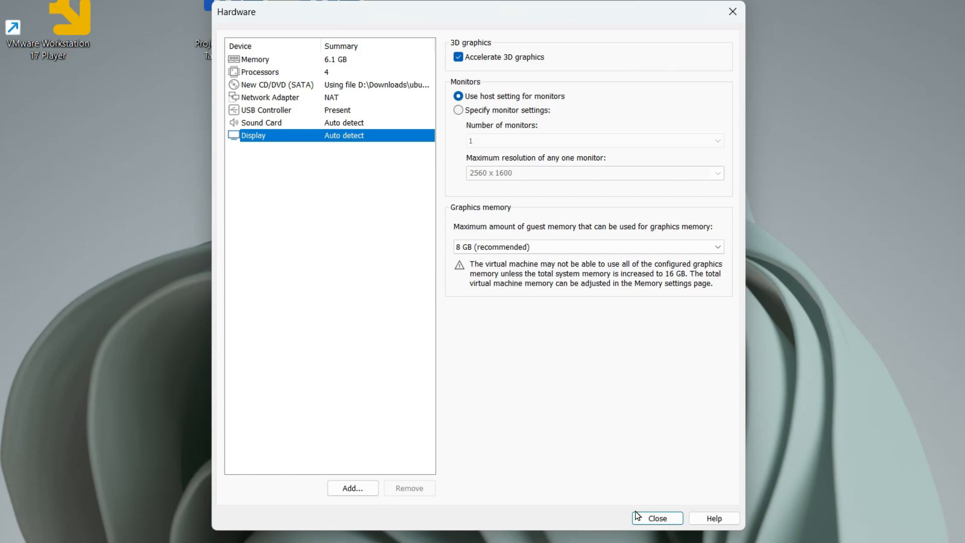
left_click(651, 518)
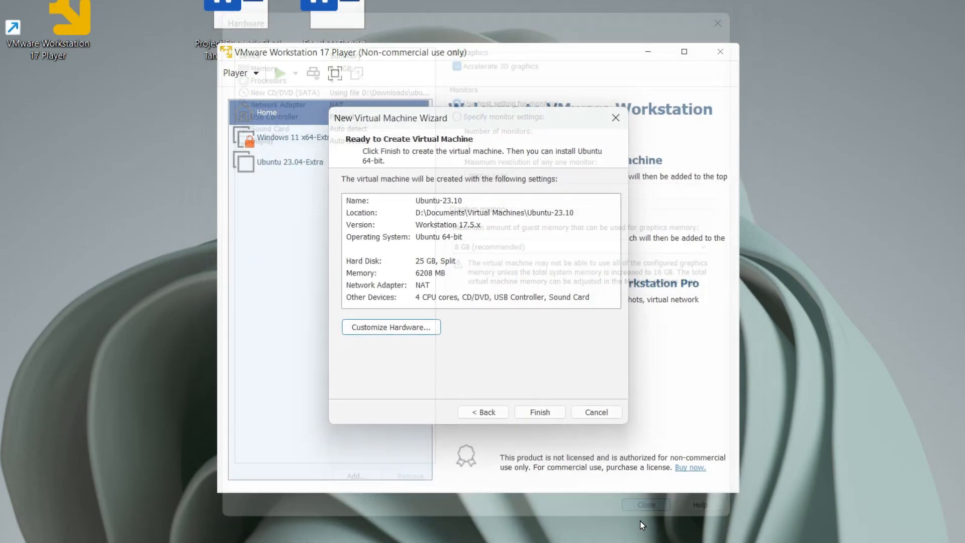
left_click(539, 413)
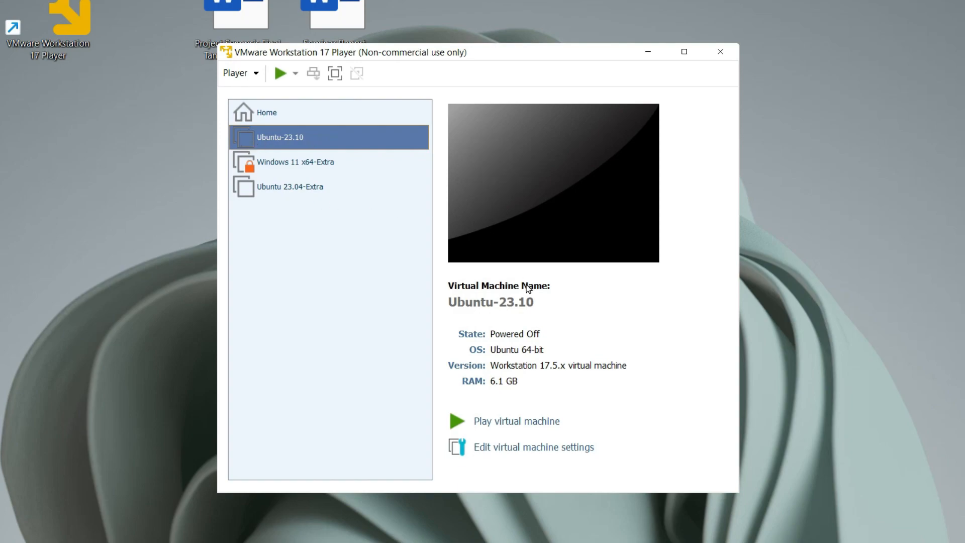
Step: Rename the new virtual machine as Ubuntu-23.10.1
left_click(531, 304)
left_click_drag(531, 303, 442, 315)
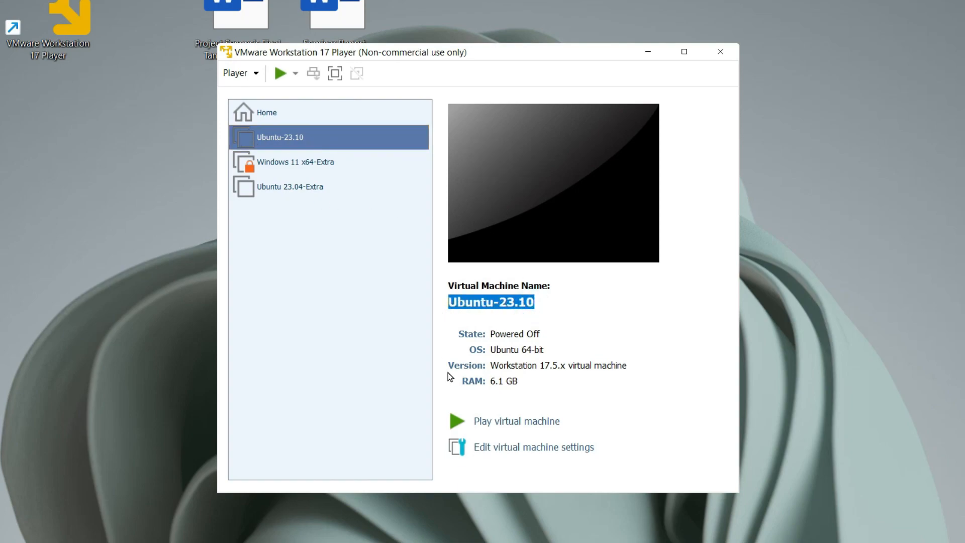
left_click(514, 302)
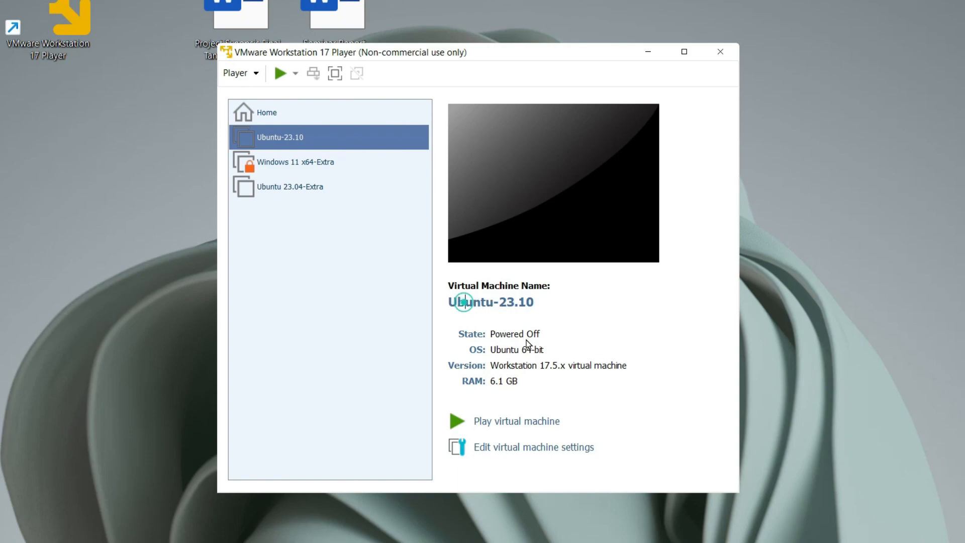
left_click(533, 300)
type(".1")
key("Return")
Step: Power on the Ubuntu-23.10.1 virtual machine and boot the Try or Install Ubuntu entry
left_click(512, 424)
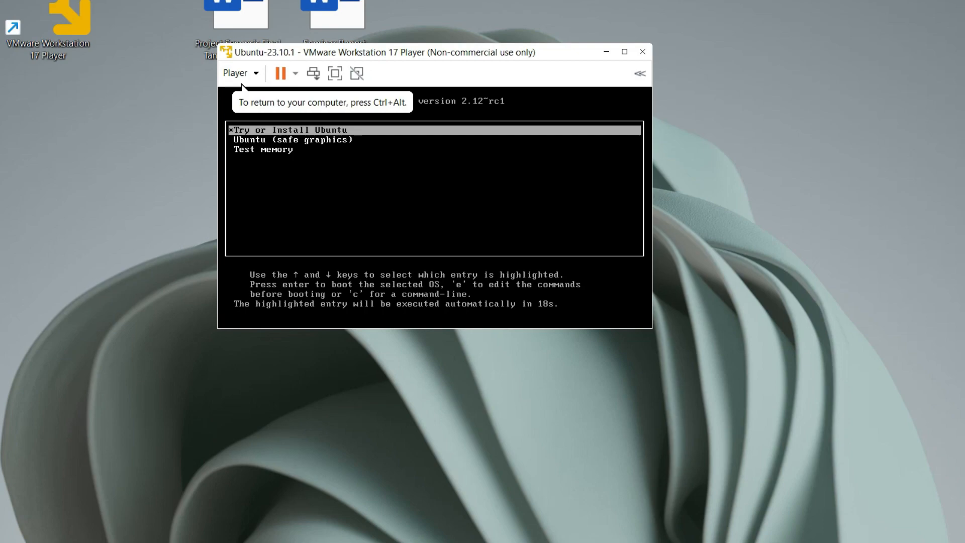
key("Return")
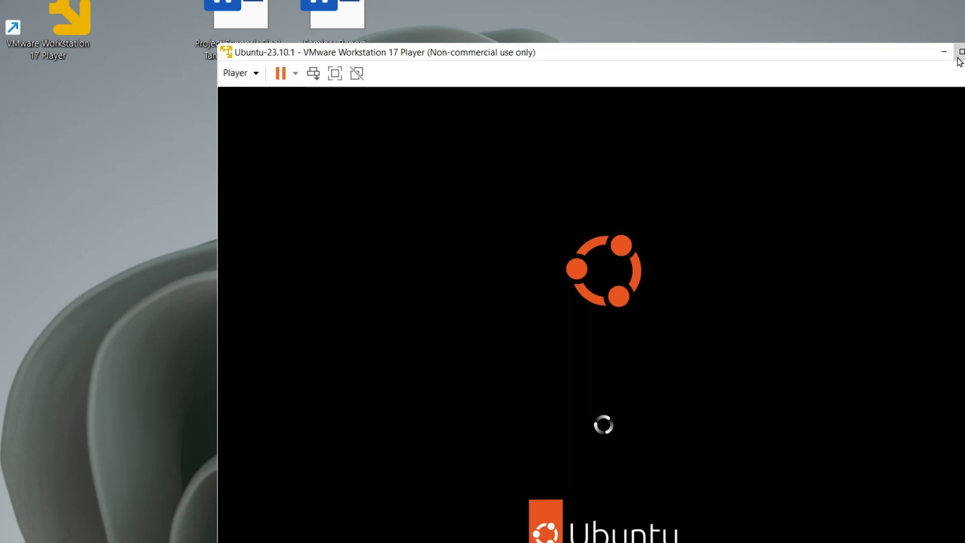
Step: Maximize the virtual machine window and choose English as the installer language
mouse_move(959, 60)
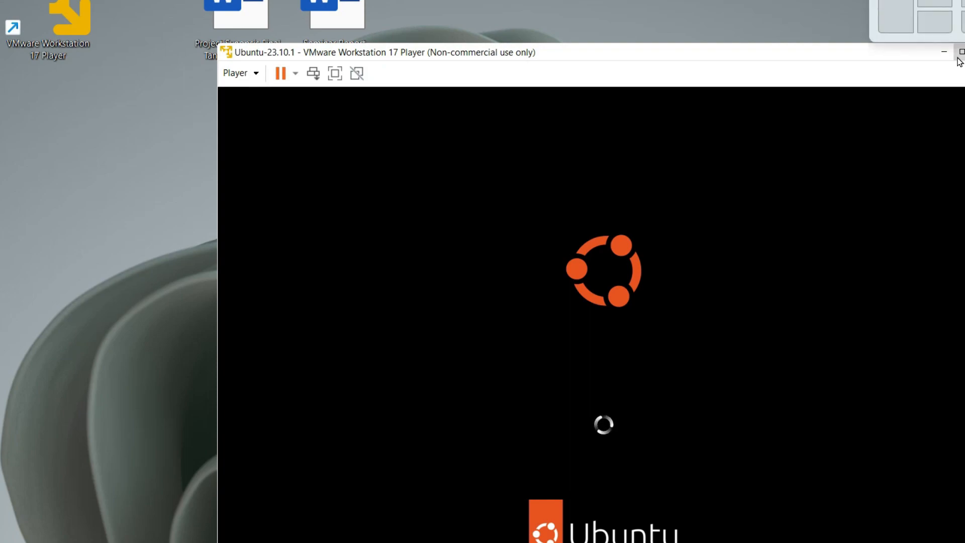
left_click(960, 51)
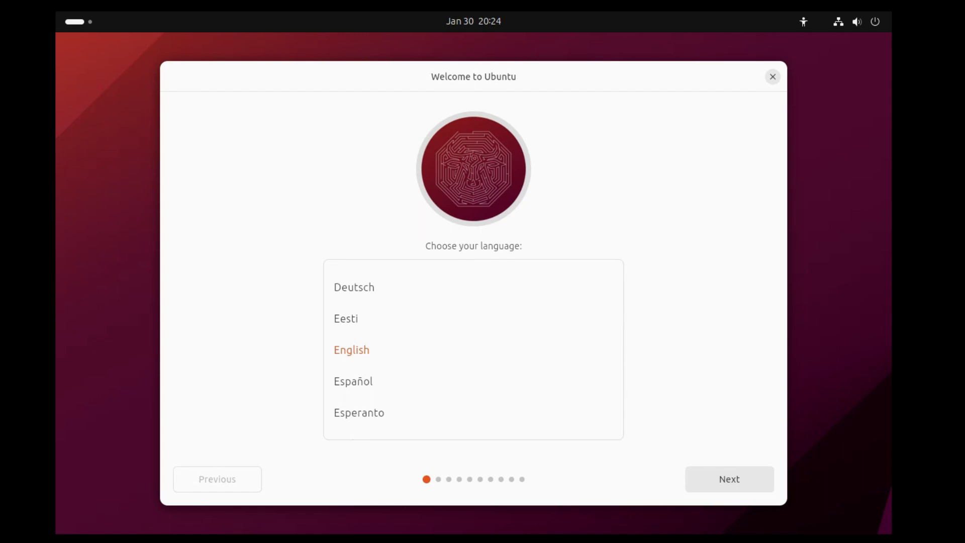
key("Up")
key("Up")
key("Up")
key("Up")
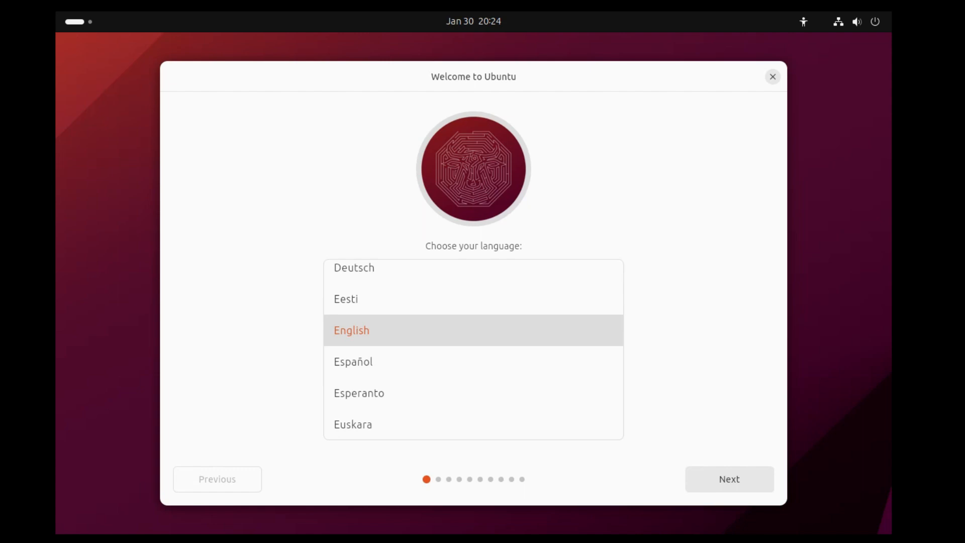
left_click(729, 479)
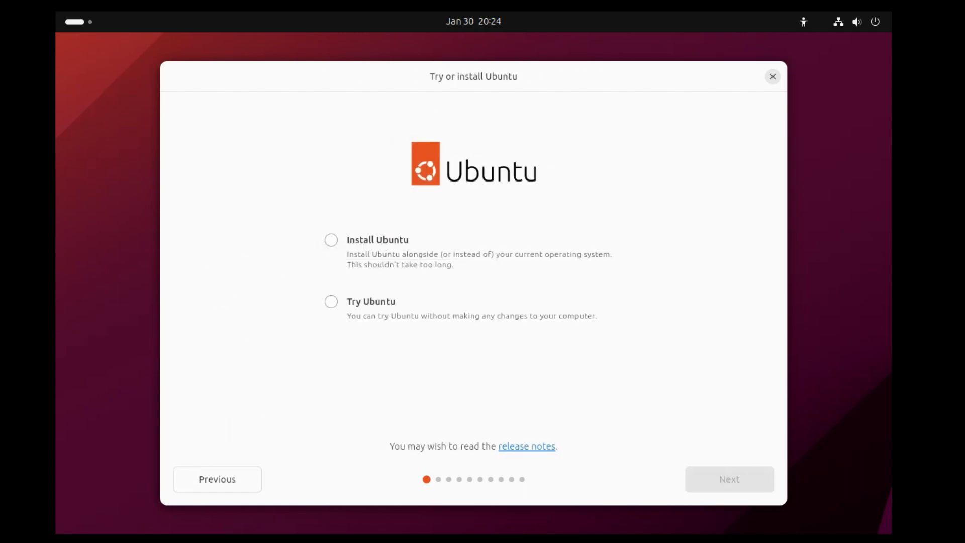
Step: Choose Install Ubuntu, keeping the English (US) keyboard layout and the wired network connection
left_click(331, 240)
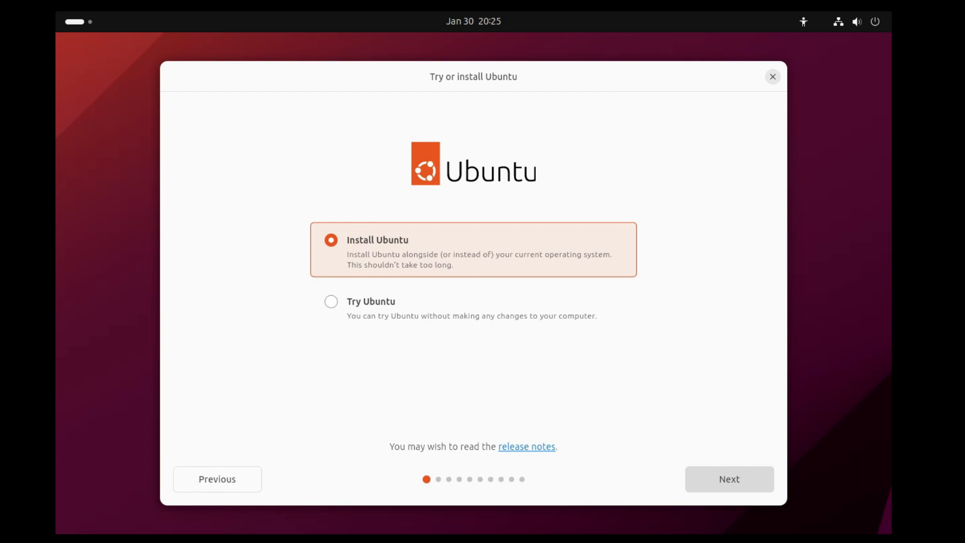
left_click(729, 479)
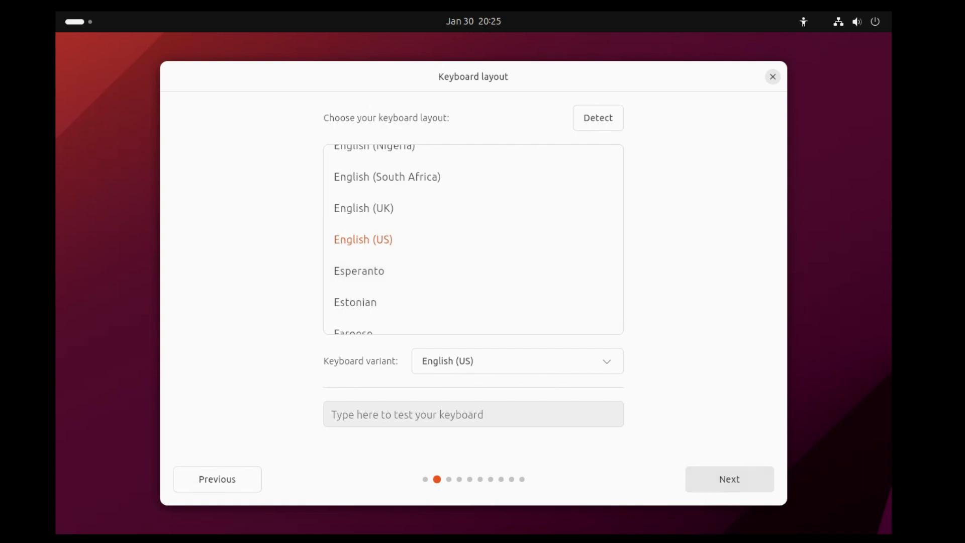
left_click(729, 479)
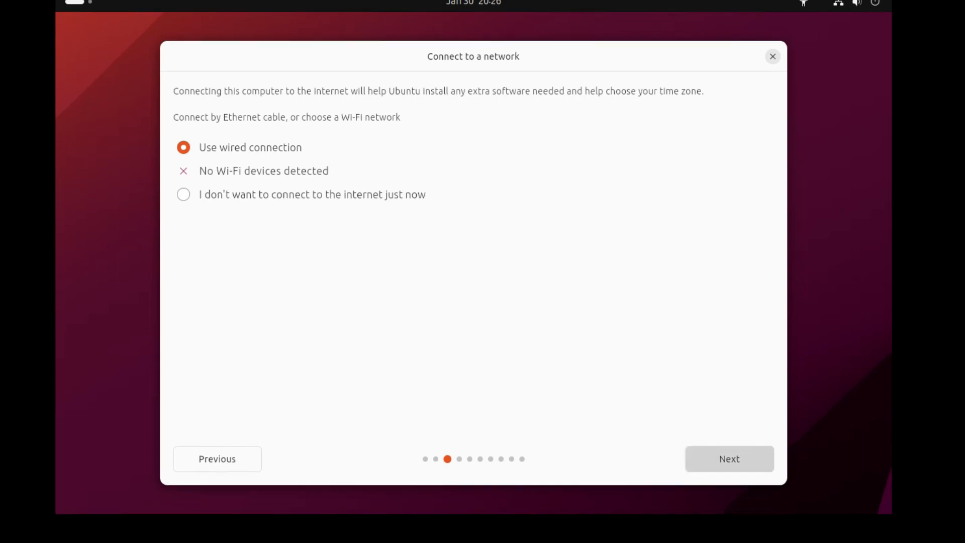
left_click(729, 478)
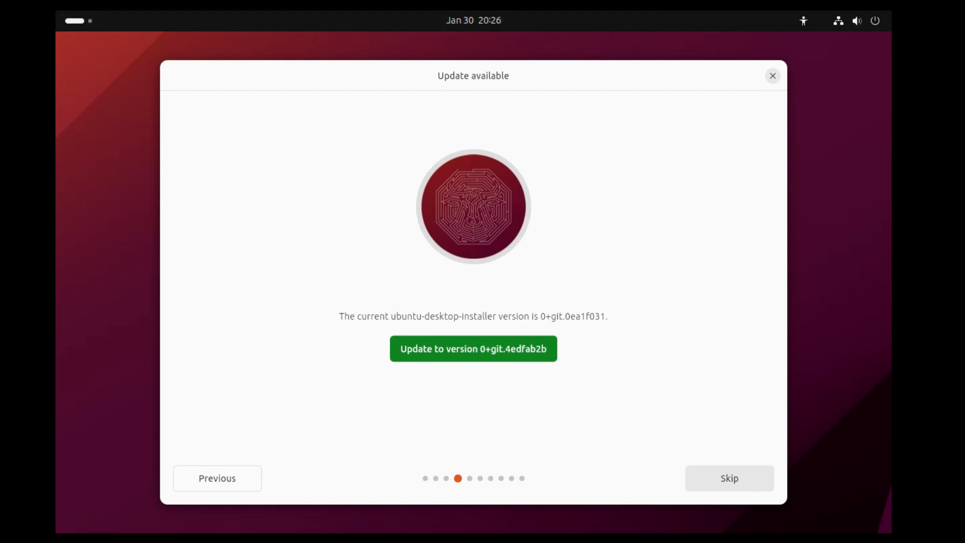
Step: Update the Ubuntu installer to version 0+git.4edfab2b and restart it
key("Tab")
key("Tab")
key("Tab")
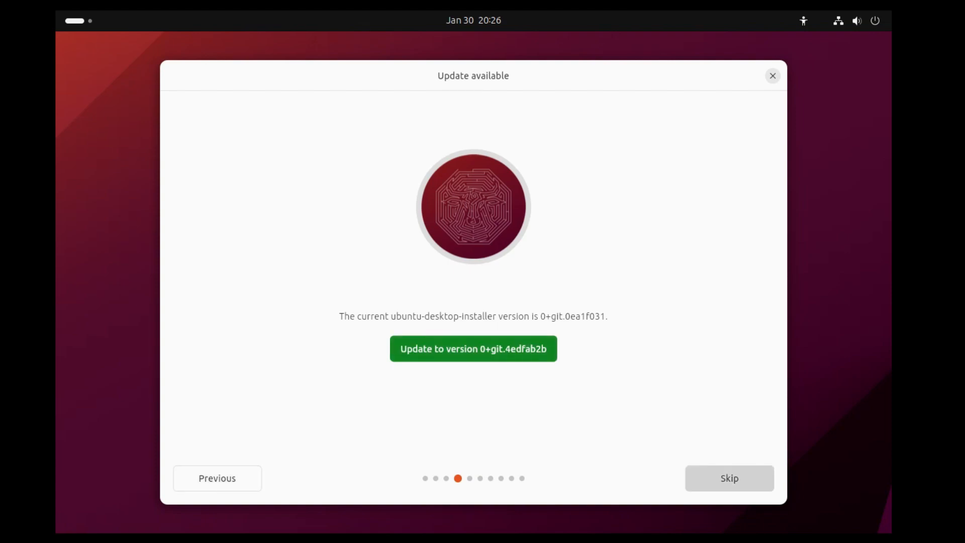
key("Tab")
key("Return")
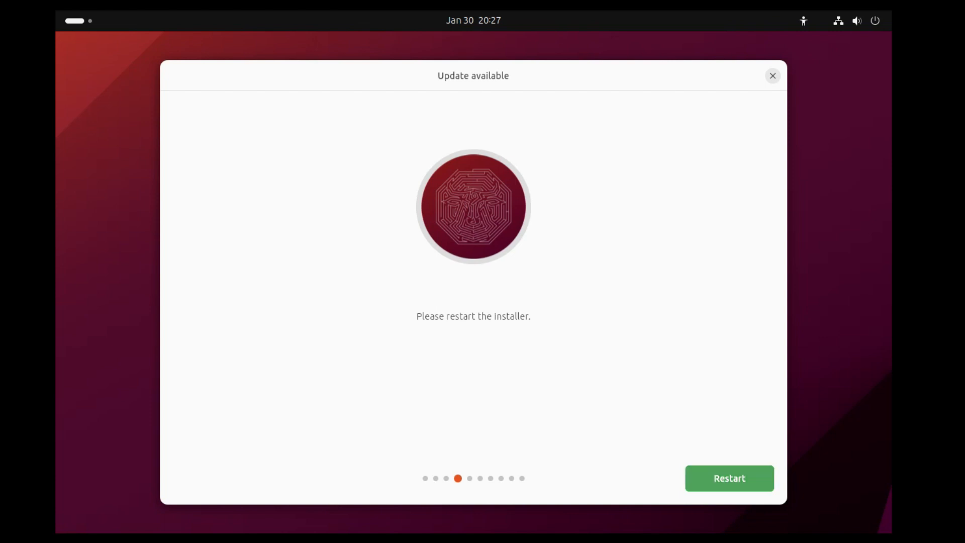
key("Return")
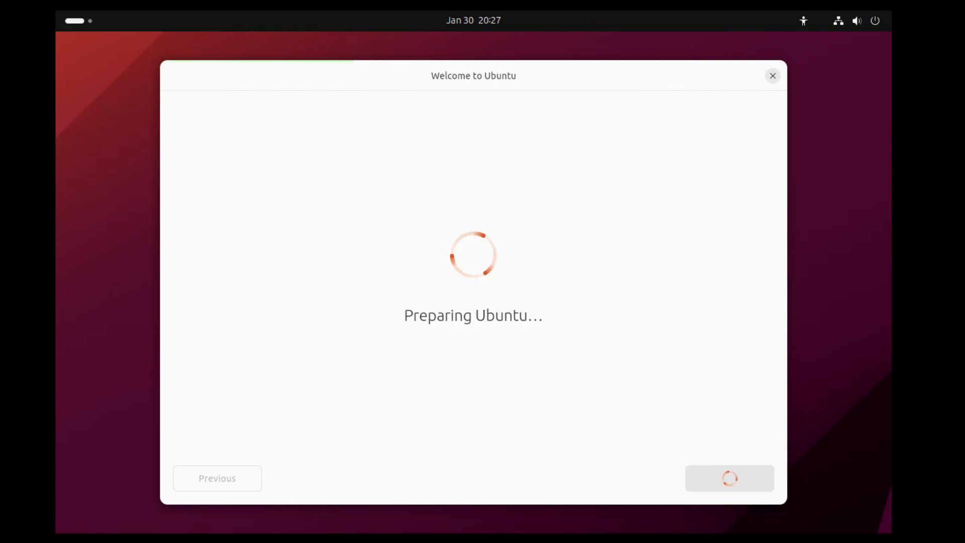
Step: Proceed through the restarted installer, accepting the English (US) keyboard layout and the wired connection again
key("Return")
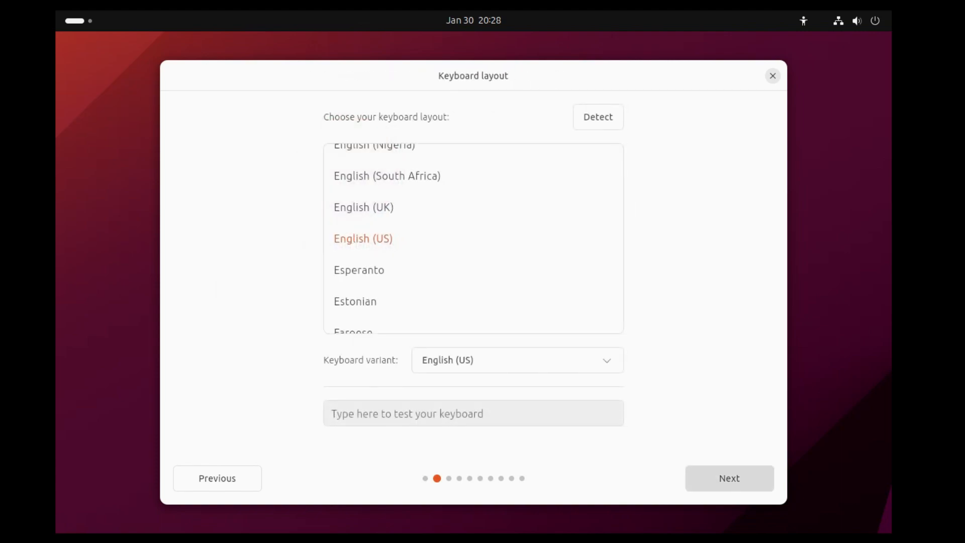
key("Return")
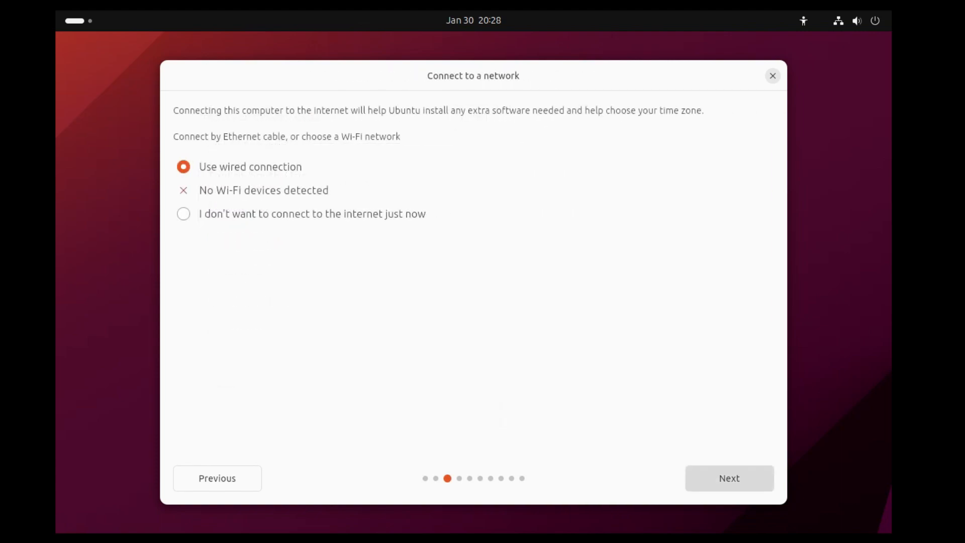
key("Return")
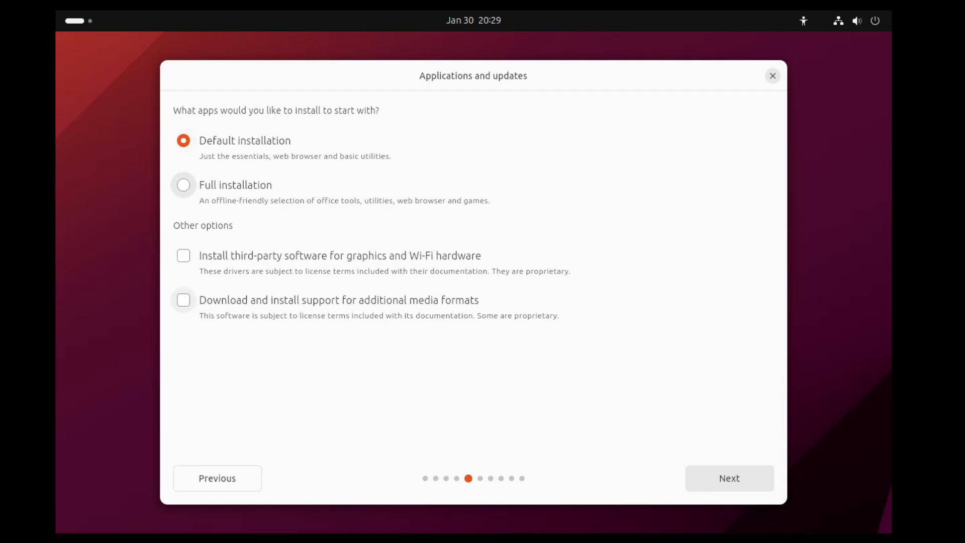
Step: Select Full installation with third-party graphics and Wi-Fi software and support for additional media formats
left_click(184, 185)
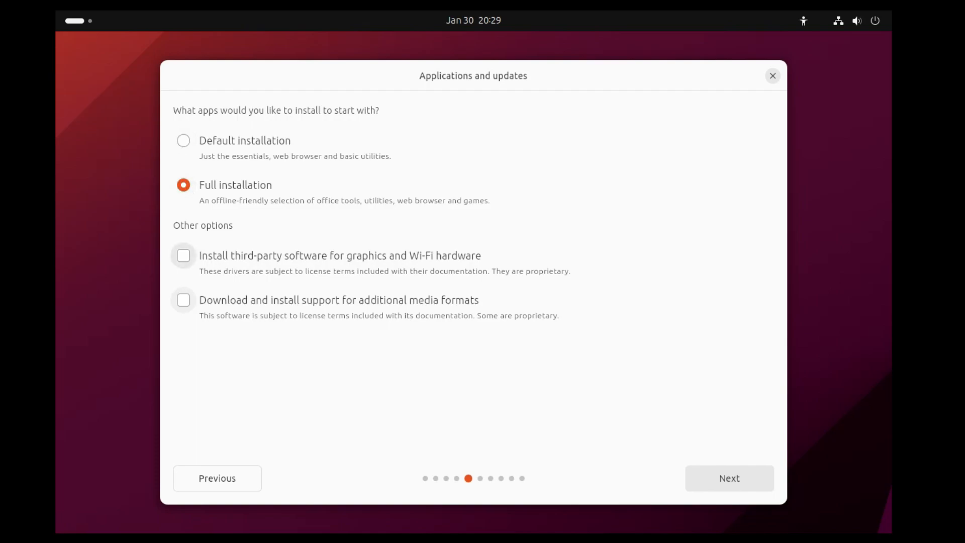
left_click(184, 255)
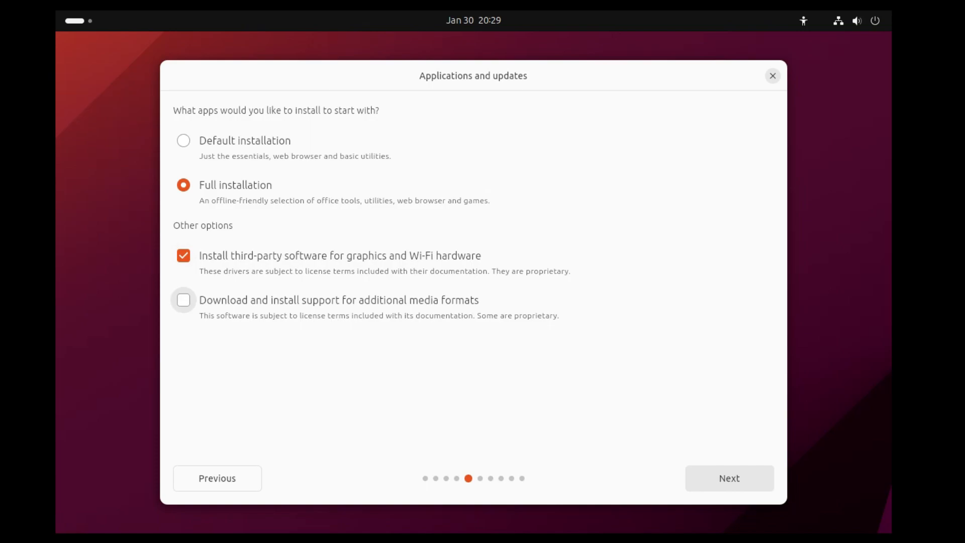
left_click(183, 300)
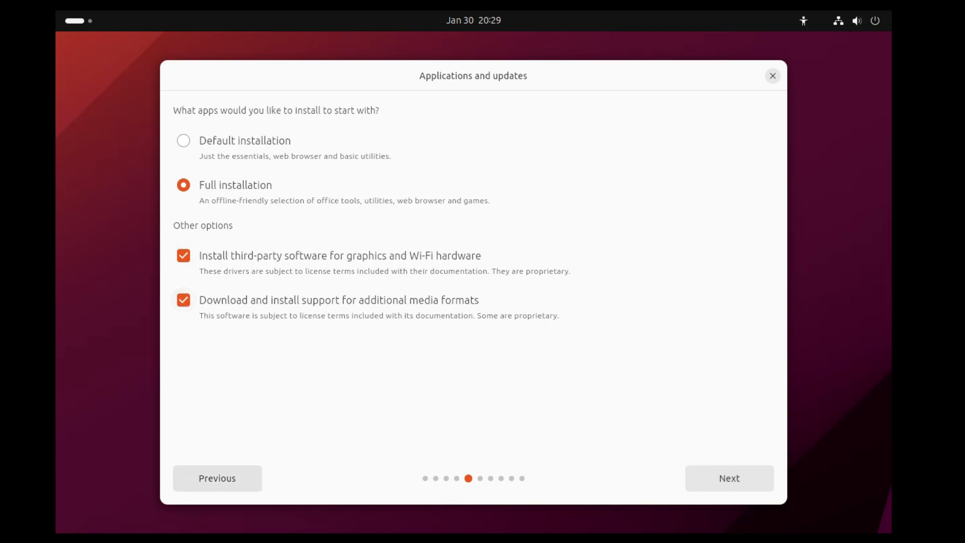
left_click(729, 478)
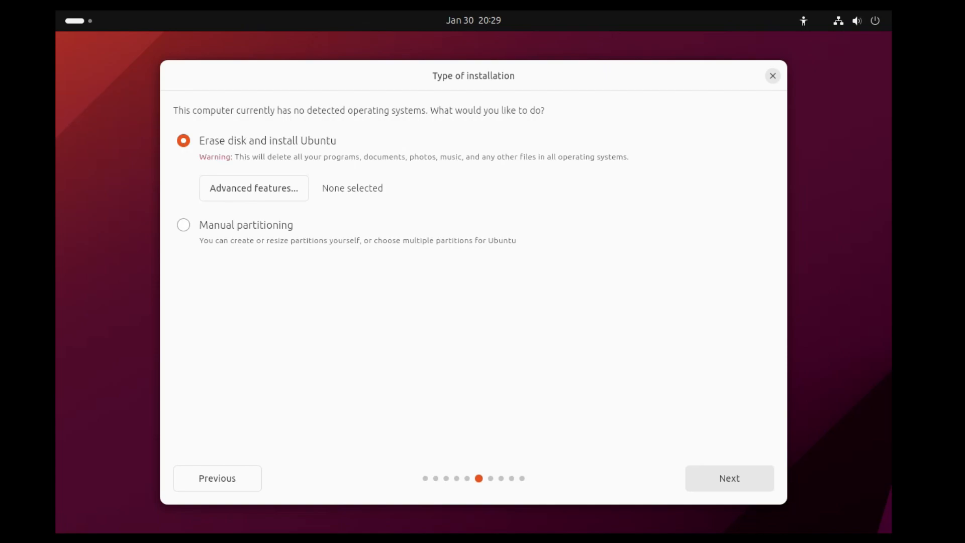
Step: Keep Erase disk and install Ubuntu without advanced features, and start the installation with the proposed partition changes
key("Tab")
key("Tab")
key("Tab")
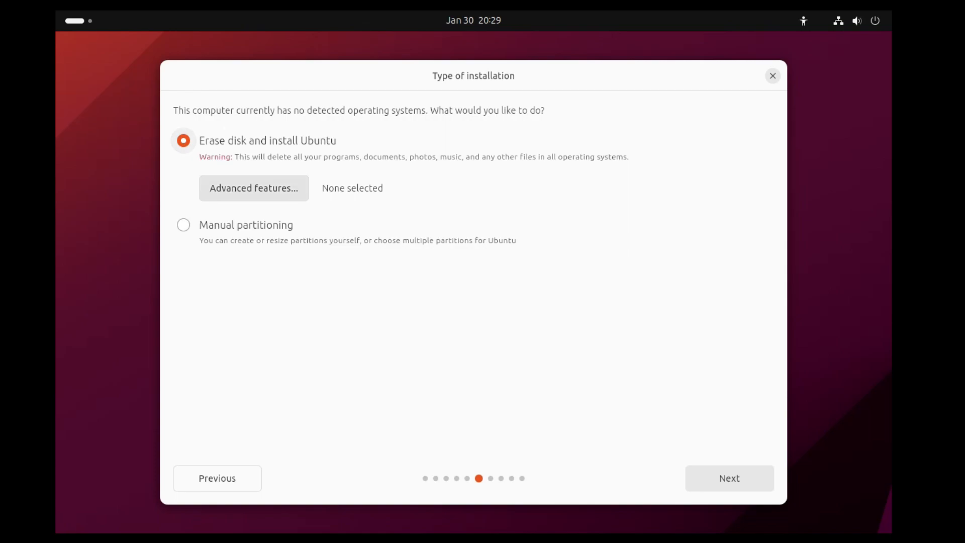
key("Tab")
key("Tab")
key("Return")
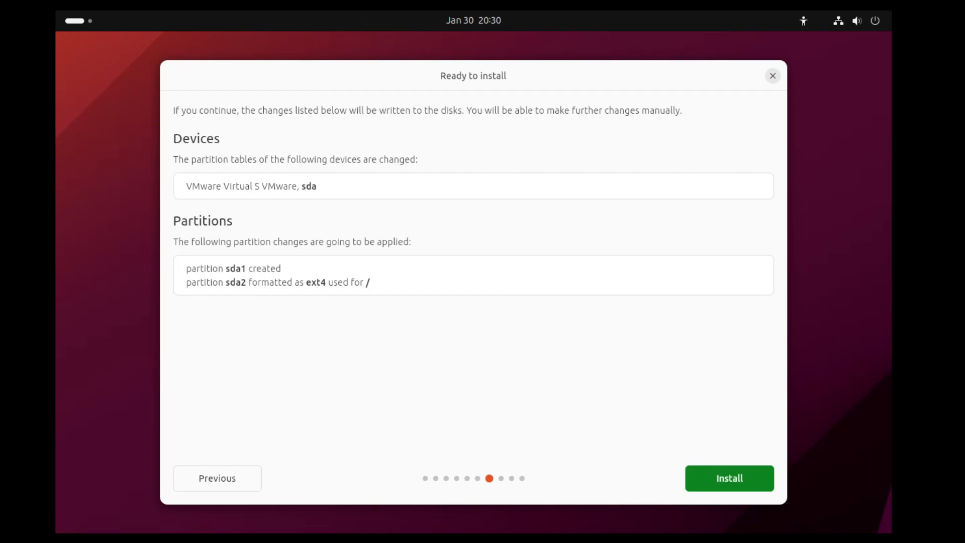
key("Return")
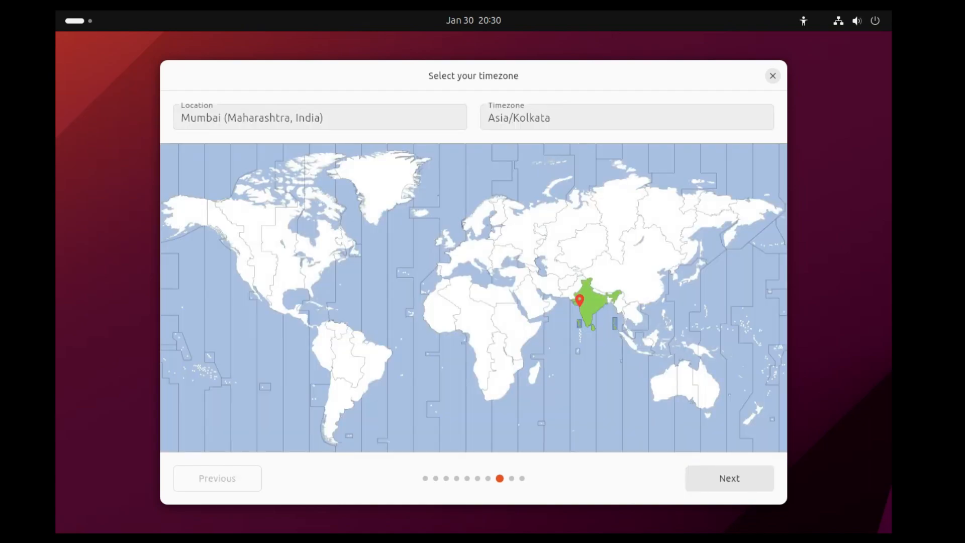
Step: Accept Mumbai (Maharashtra, India) as the location and Asia/Kolkata as the timezone
left_click(534, 120)
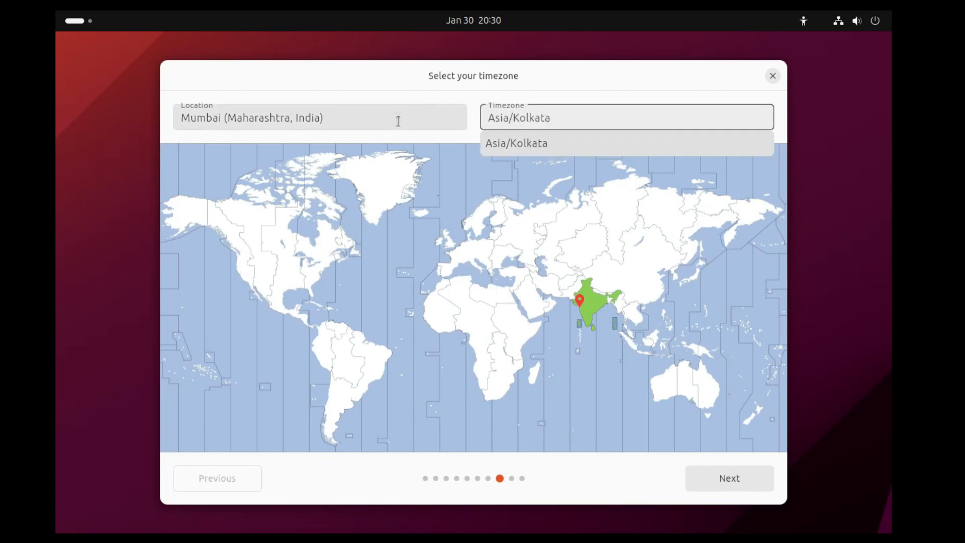
left_click(571, 92)
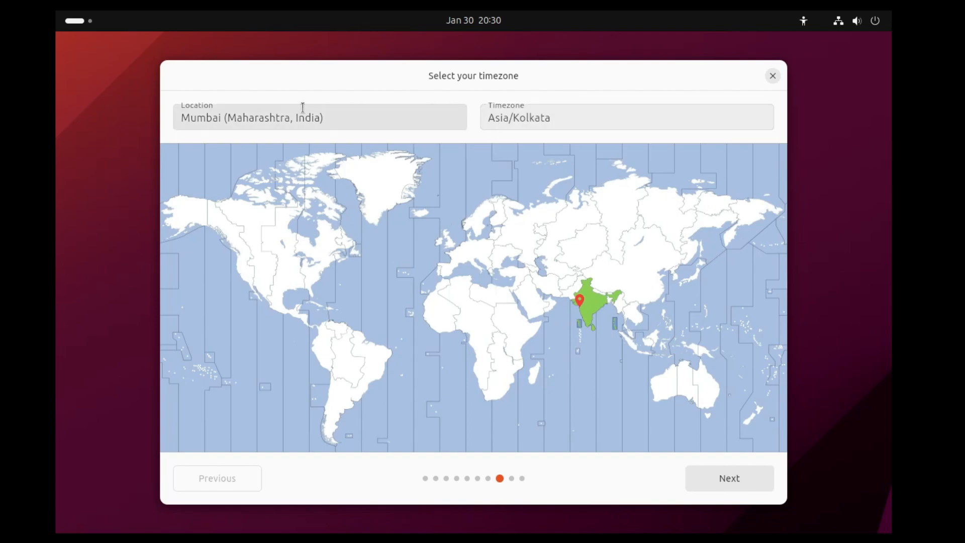
left_click(743, 481)
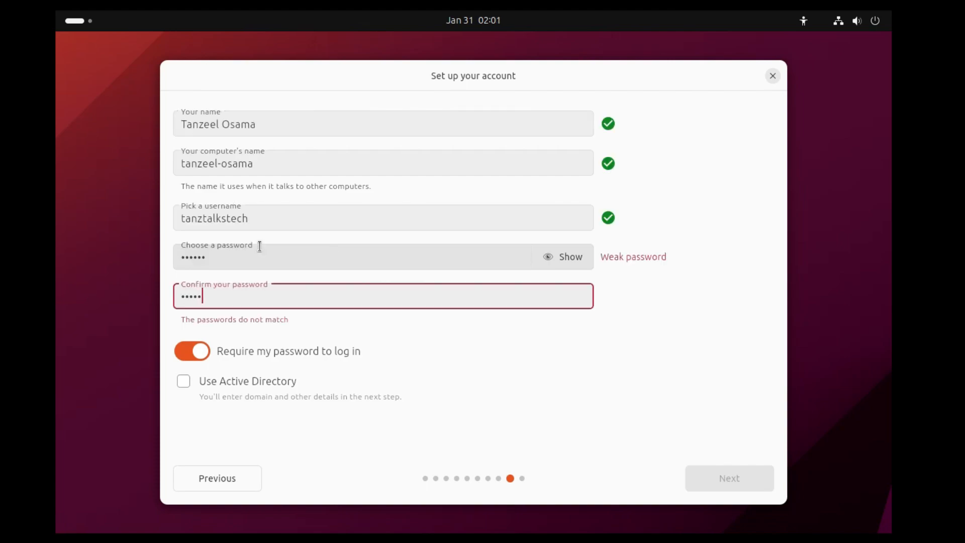
Step: Finish entering the account's password confirmation, keep password login required, and accept the Light theme with the orange accent colour
type("a")
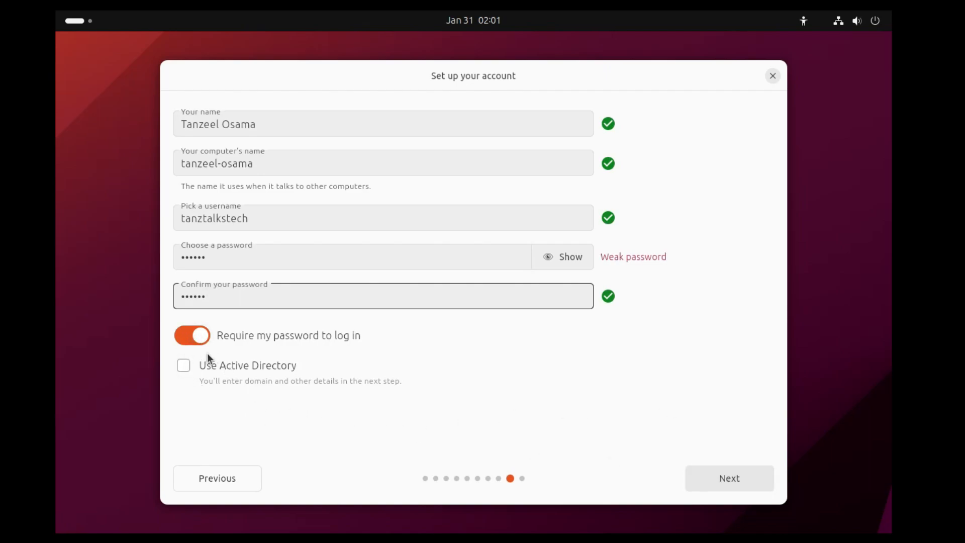
left_click(738, 482)
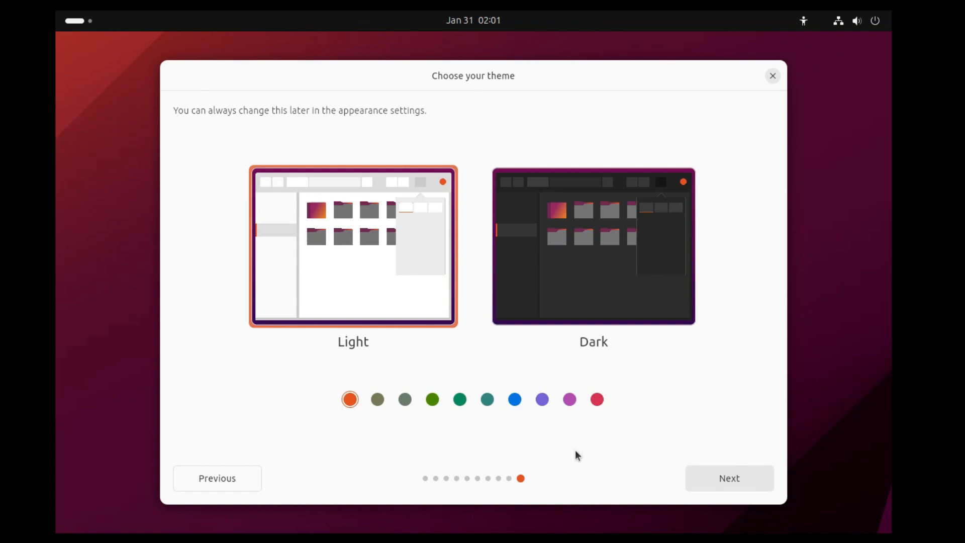
left_click(739, 482)
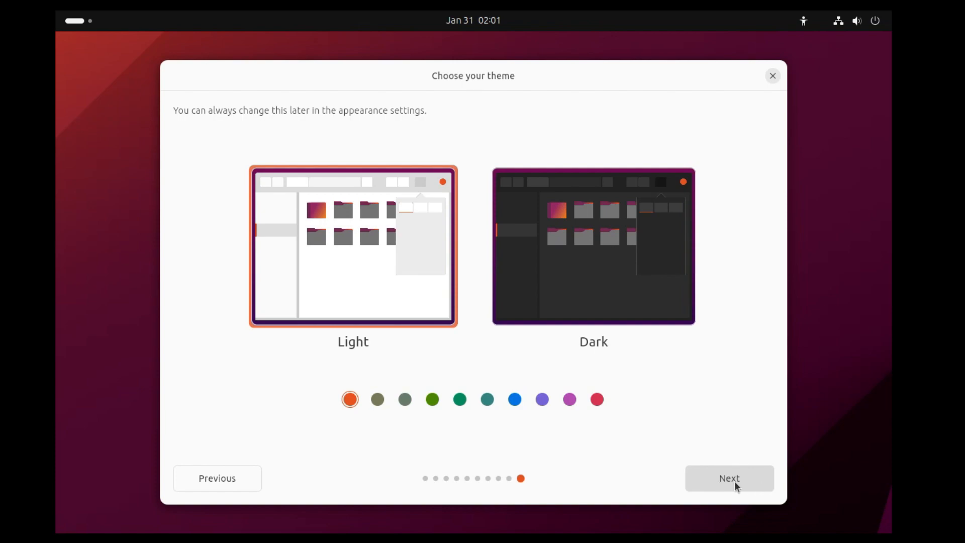
left_click(726, 481)
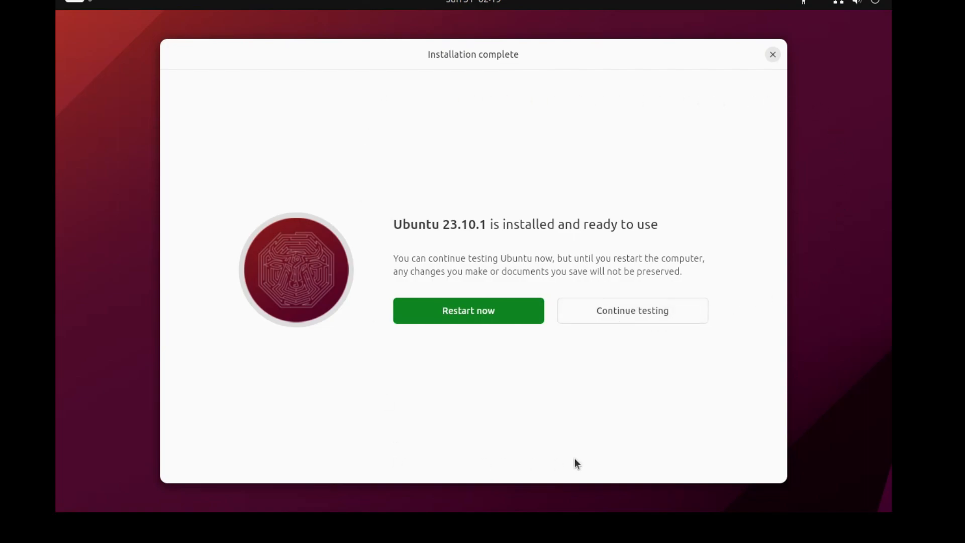
Step: Restart the virtual machine into the installed Ubuntu and log in with the account password
left_click(475, 318)
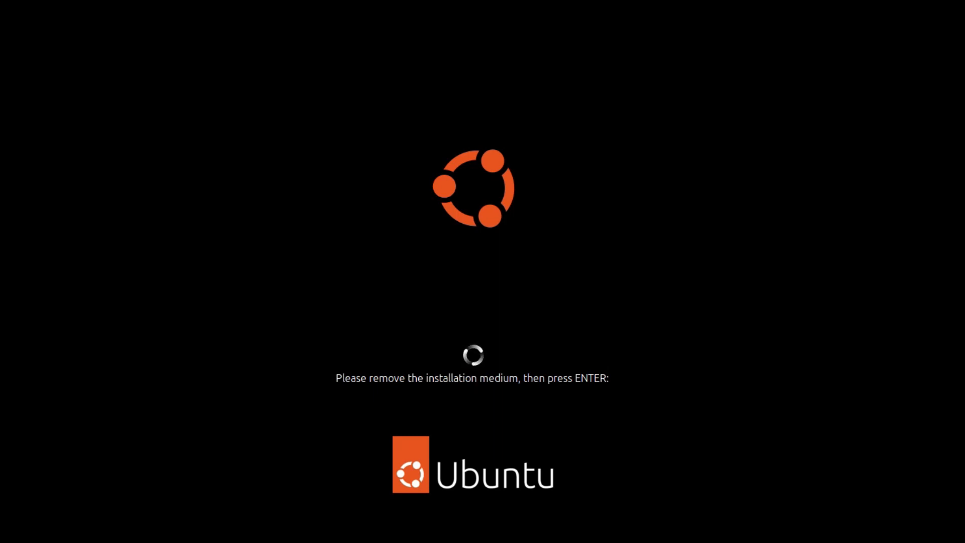
key("Return")
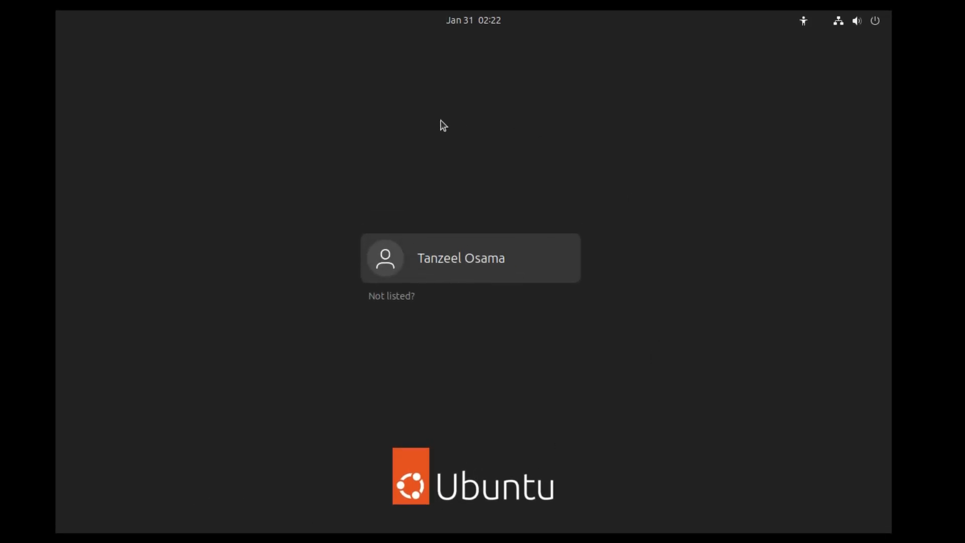
left_click(434, 262)
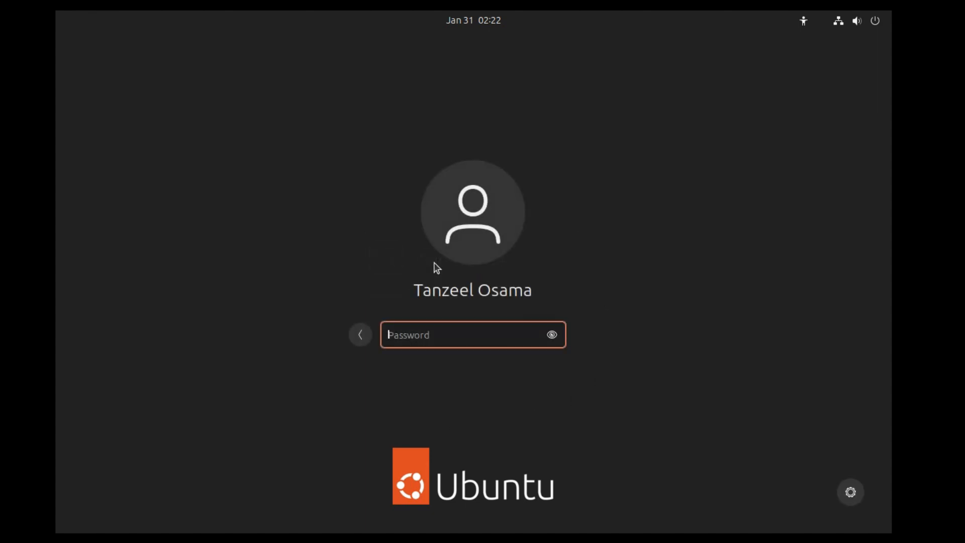
type("******")
key("Return")
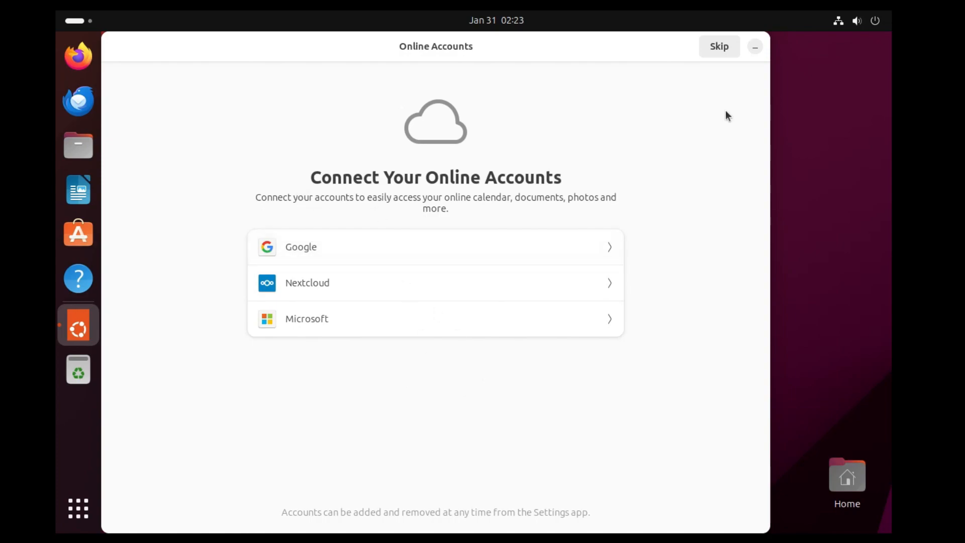
Step: Skip connecting online accounts, and agree to send system info to Canonical with the Software Updater window minimized
left_click(718, 46)
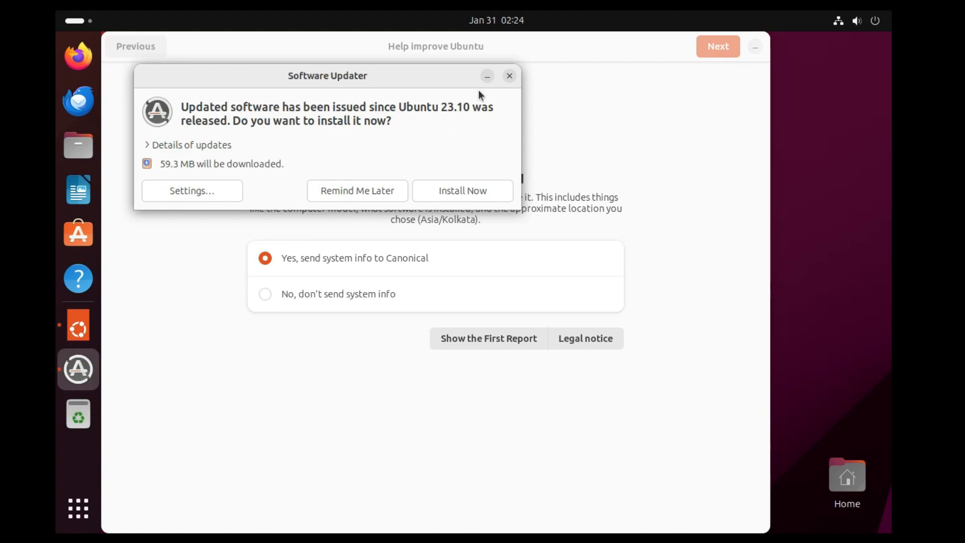
left_click(487, 77)
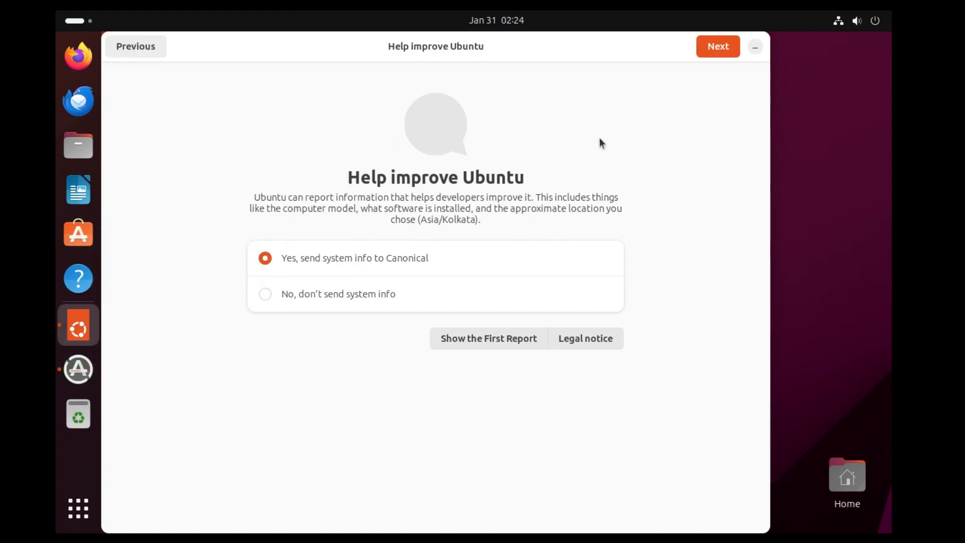
left_click(719, 50)
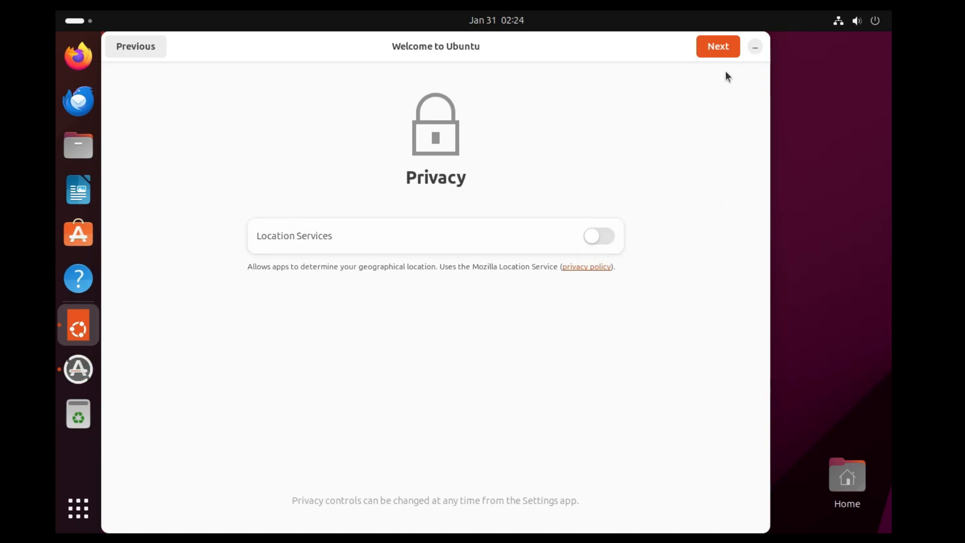
Step: Leave Location Services turned off and open App Center from the final page of the welcome setup
left_click(718, 48)
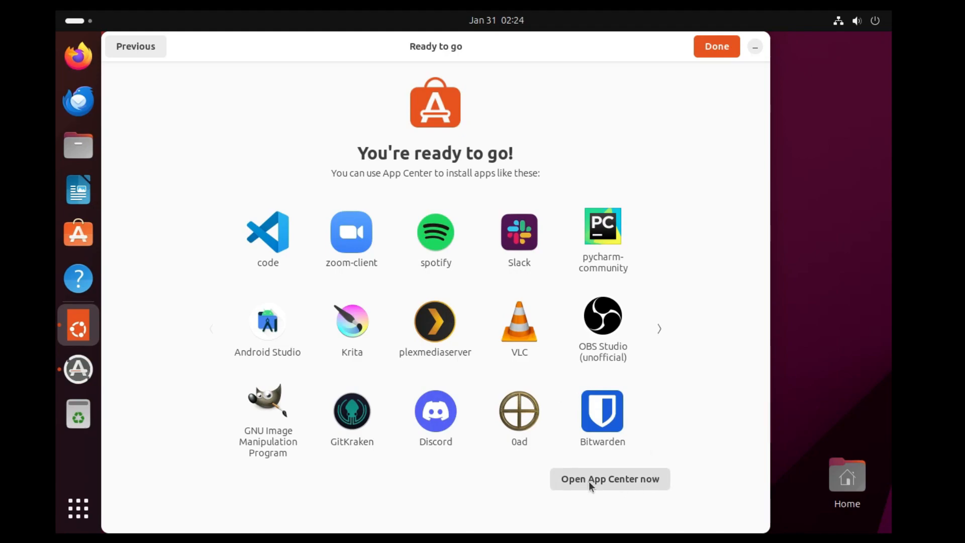
left_click(636, 486)
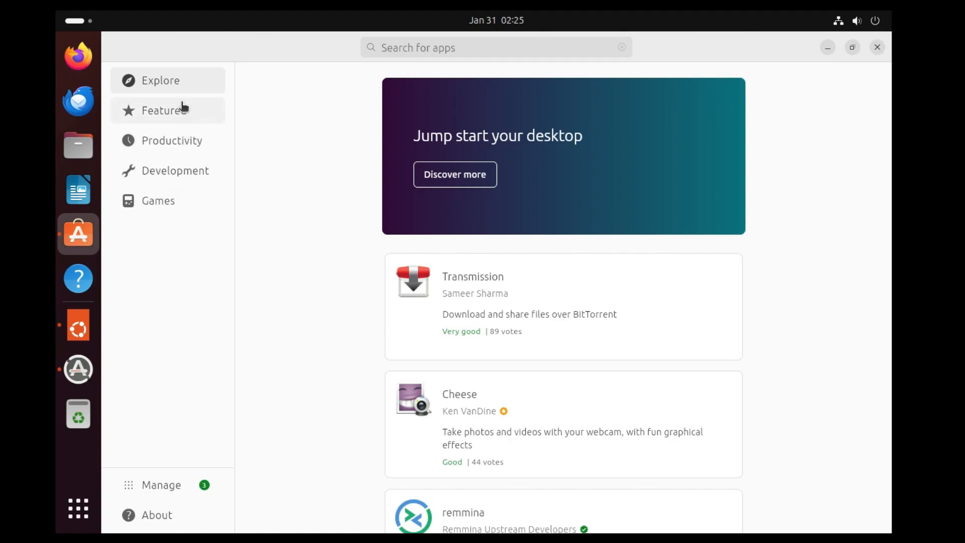
Step: Browse the apps offered in App Center's Development category
left_click(164, 173)
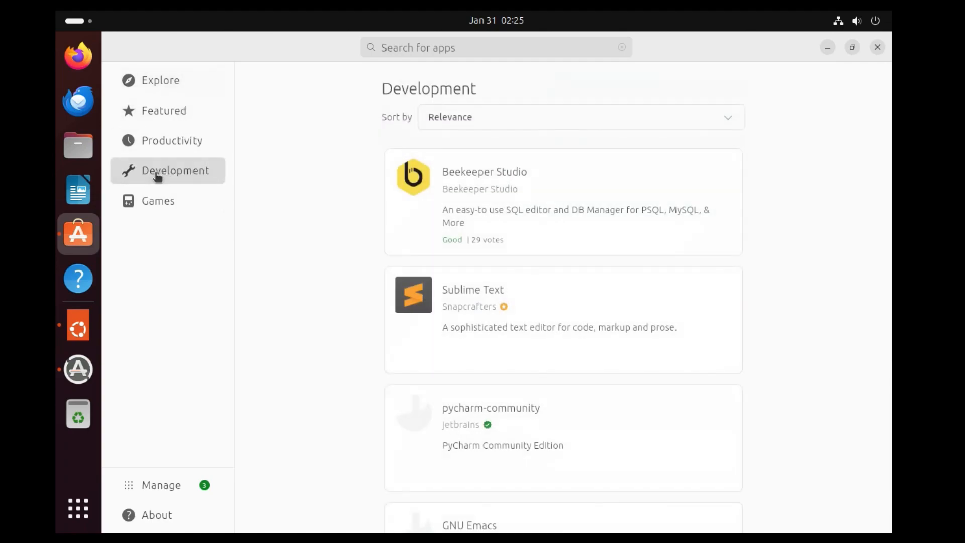
scroll(497, 201, "down", 2)
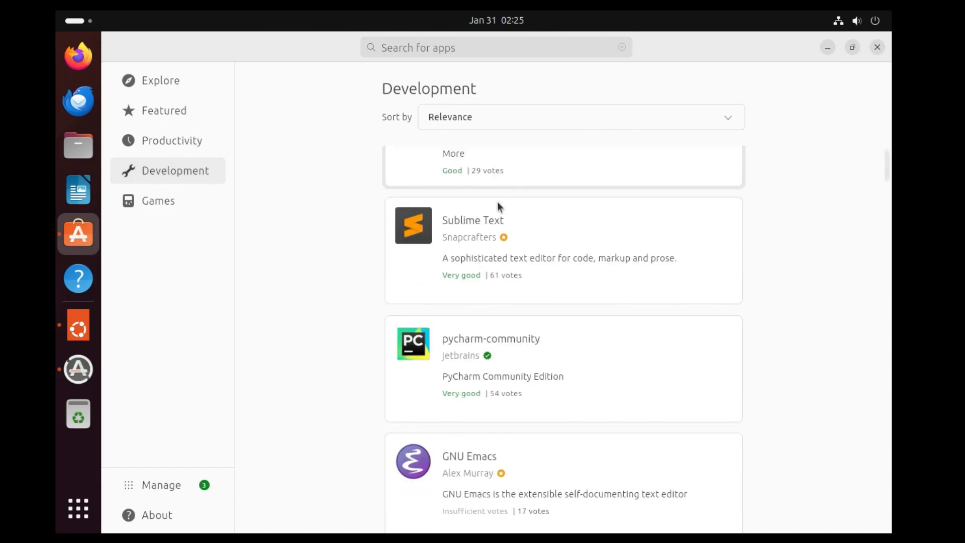
scroll(567, 266, "down", 2)
scroll(571, 265, "down", 5)
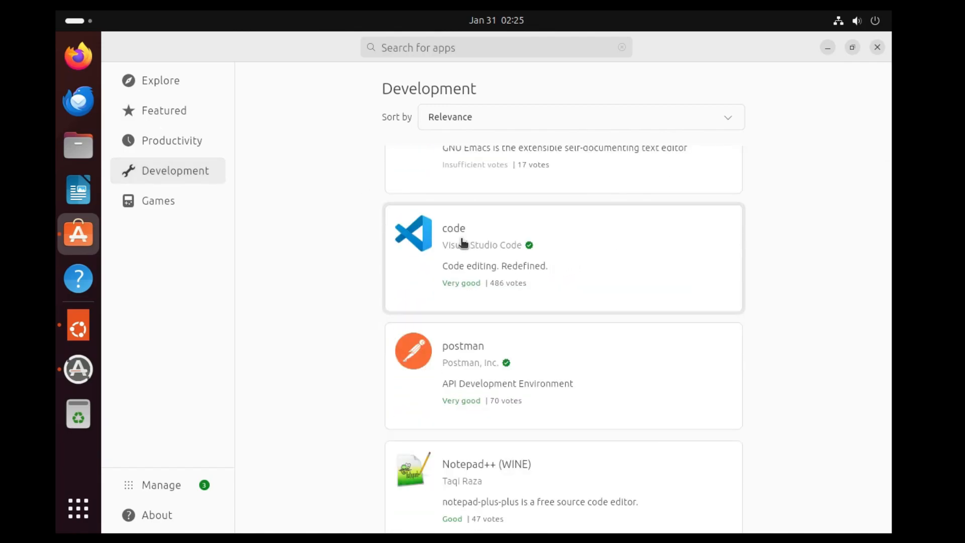
scroll(462, 243, "down", 3)
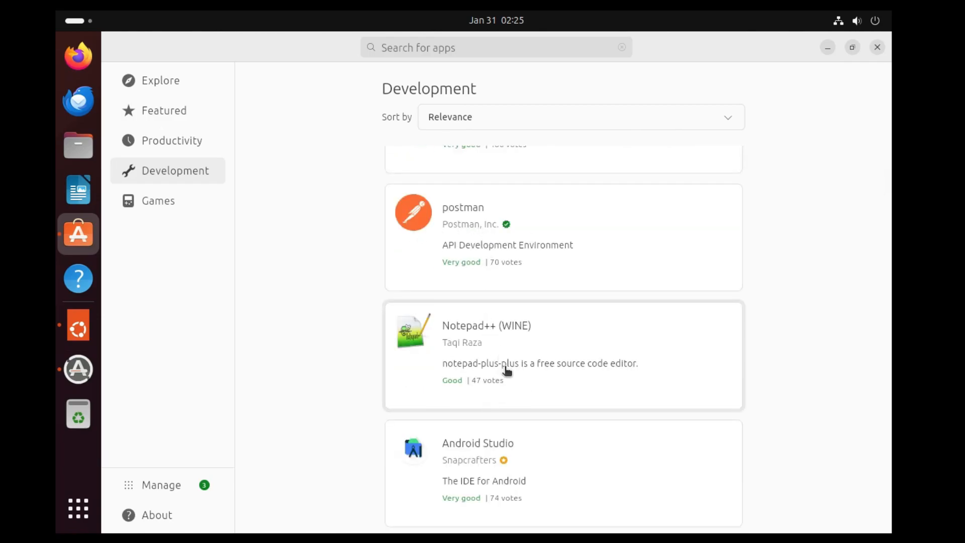
scroll(505, 369, "down", 4)
scroll(605, 280, "down", 3)
scroll(445, 333, "down", 6)
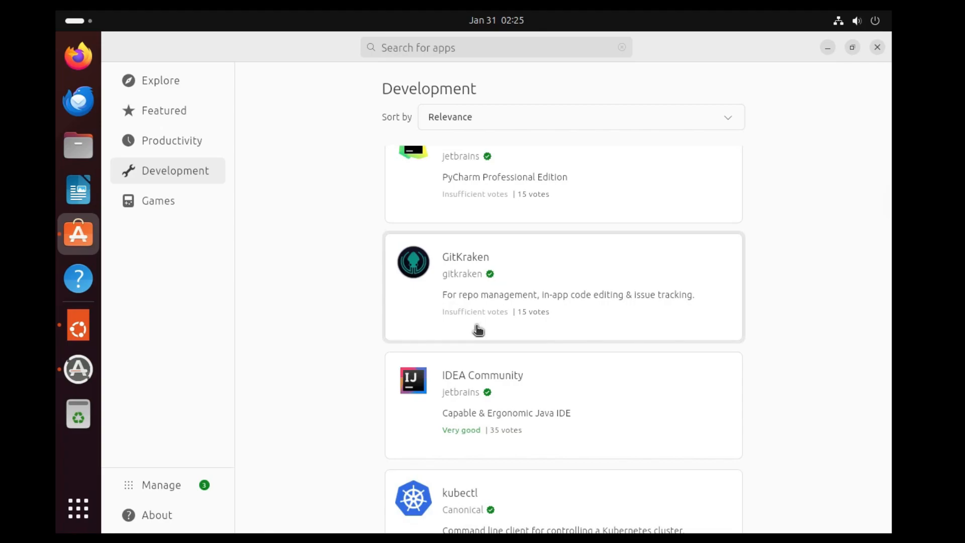
scroll(588, 372, "down", 6)
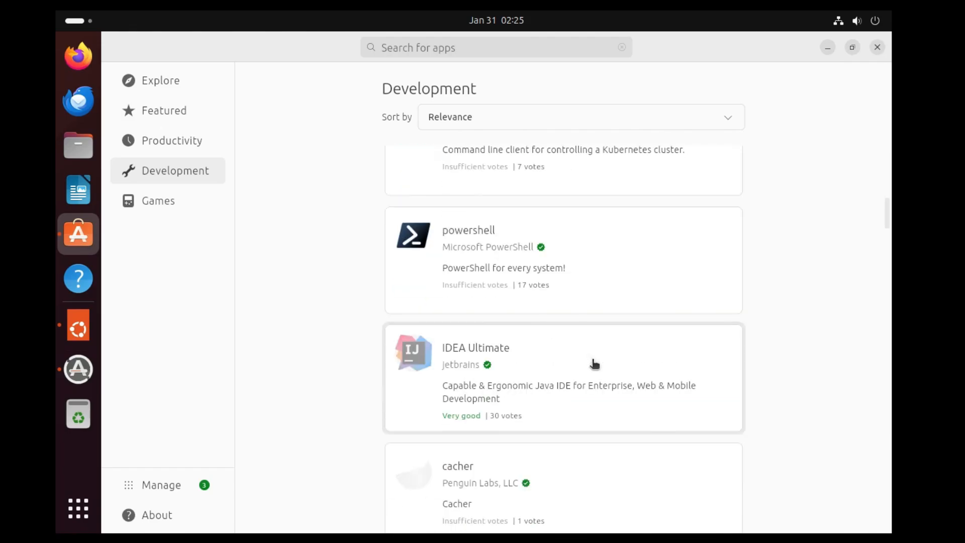
scroll(595, 364, "down", 3)
scroll(594, 363, "down", 4)
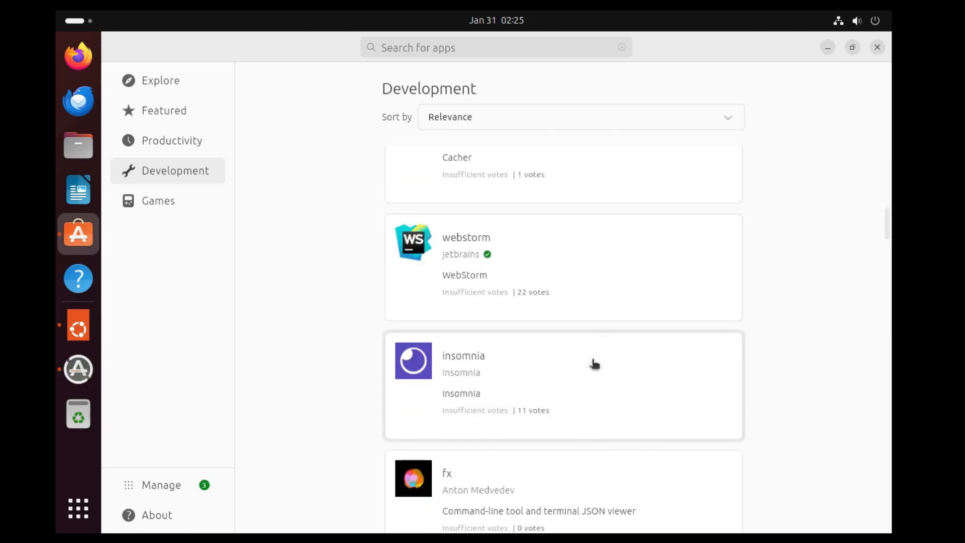
scroll(594, 363, "down", 10)
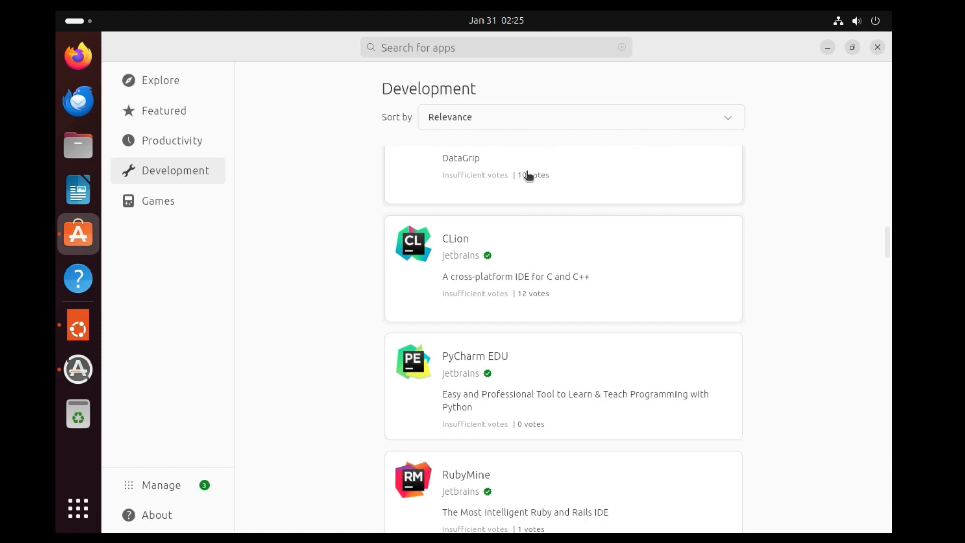
Step: Browse the apps in App Center's Productivity category and close App Center
left_click(518, 46)
type("vsc")
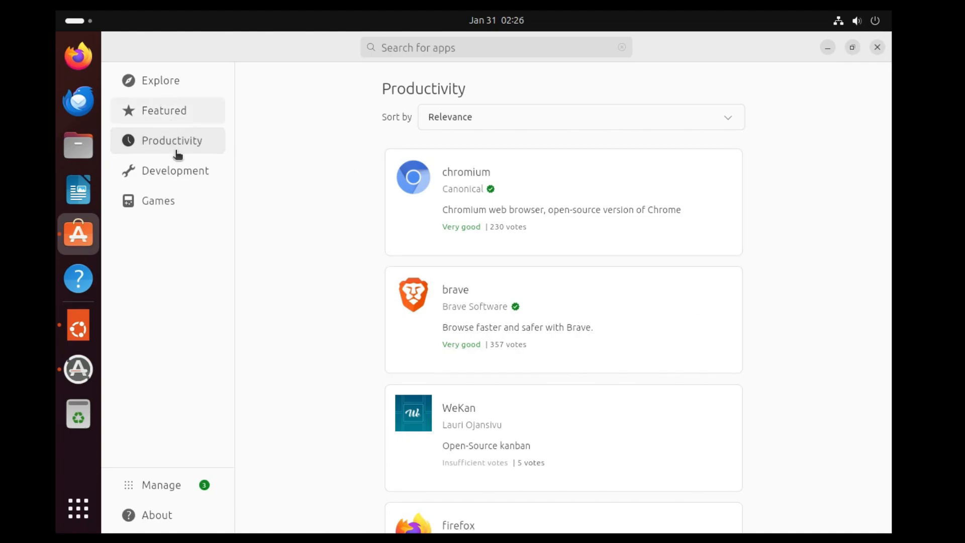
scroll(583, 271, "down", 5)
scroll(588, 279, "down", 10)
scroll(589, 279, "down", 15)
scroll(588, 277, "down", 7)
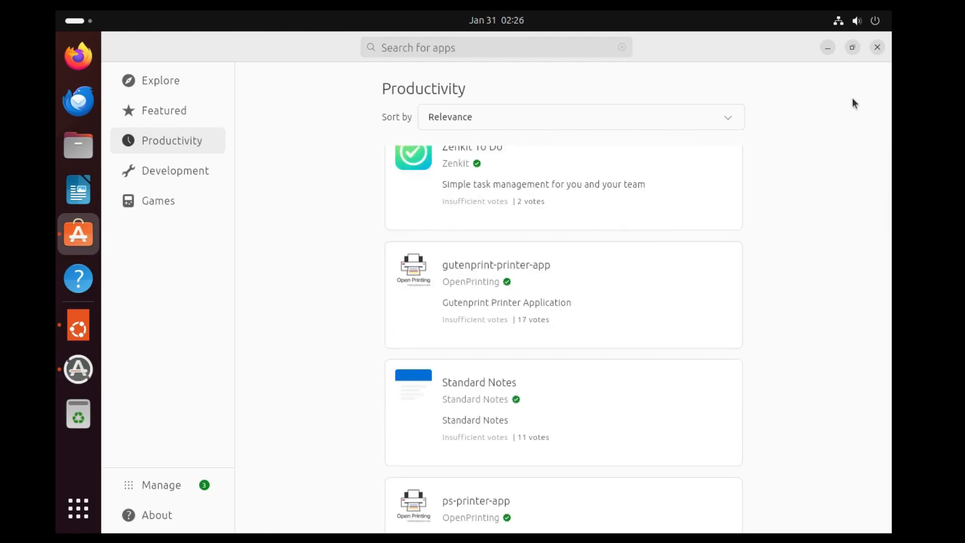
left_click(876, 47)
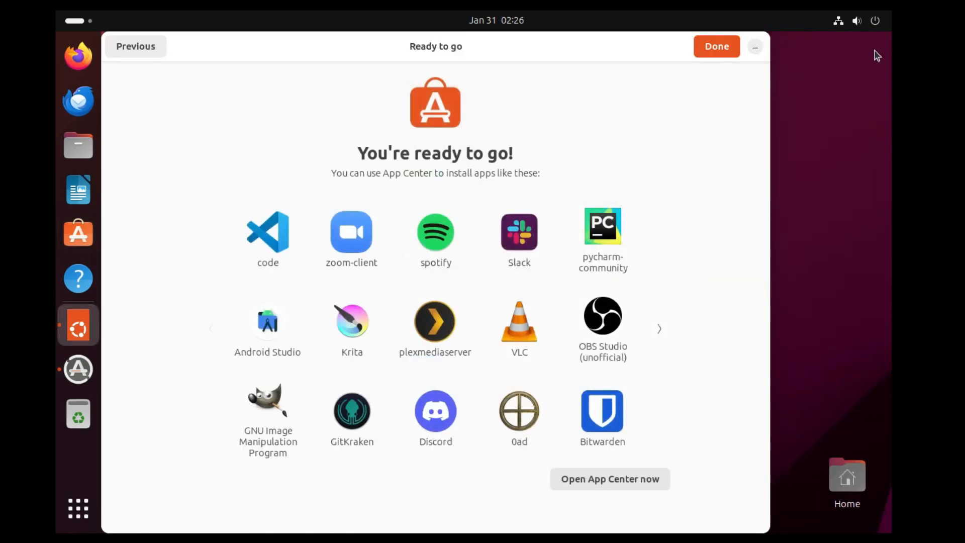
Step: Finish the welcome setup and install the available Ubuntu software updates, postponing the restart
left_click(716, 47)
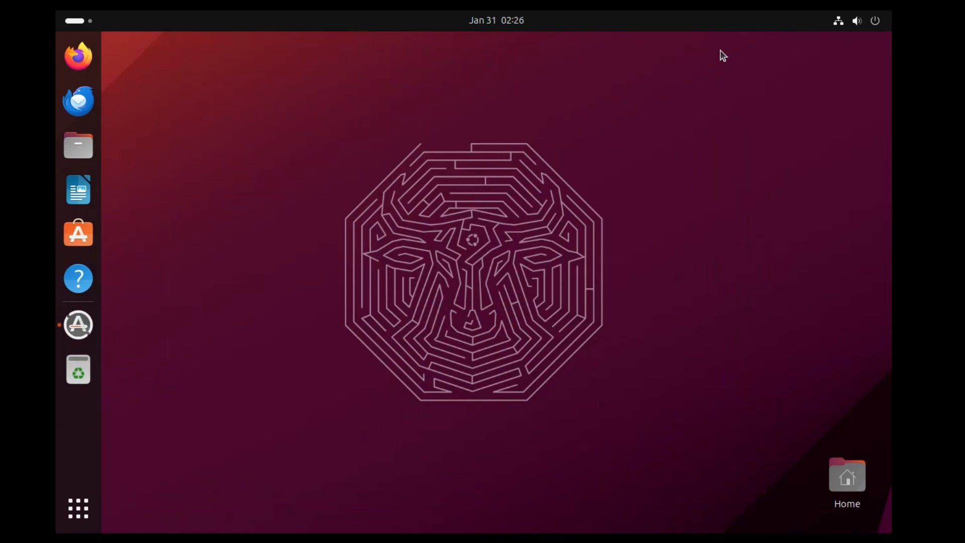
left_click(78, 324)
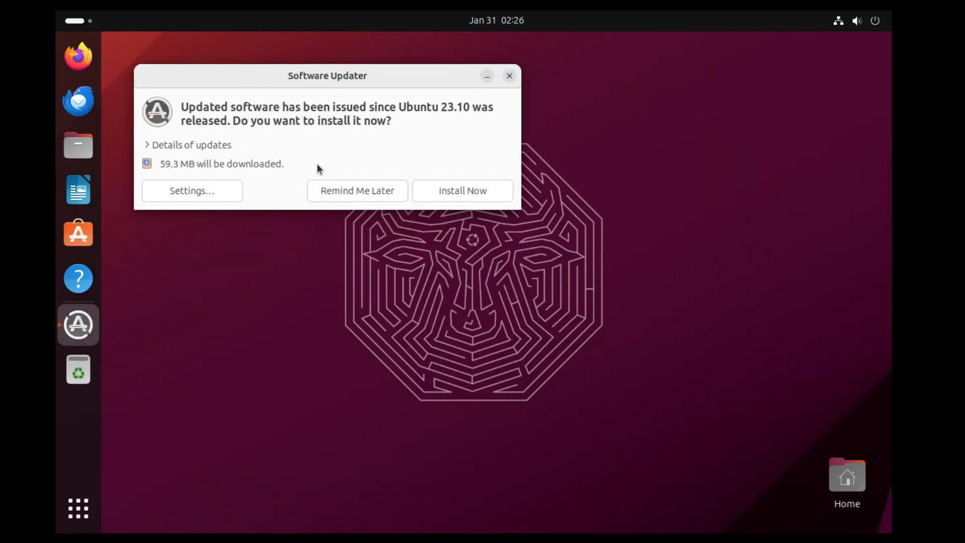
left_click(463, 194)
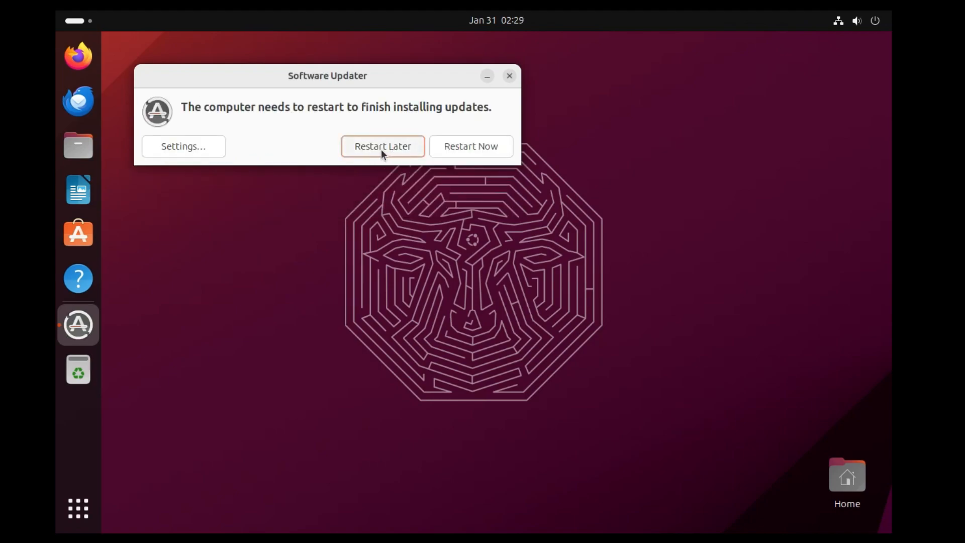
left_click(381, 148)
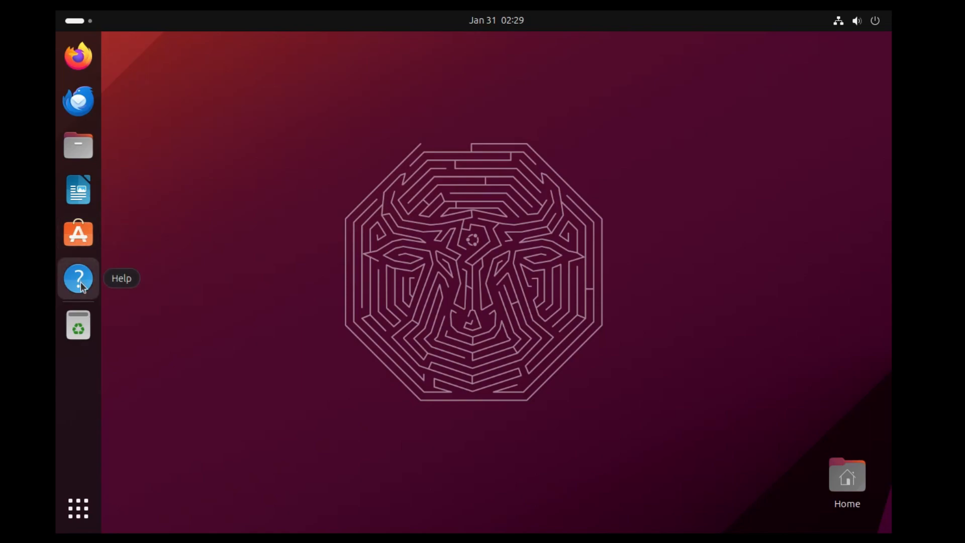
Step: Look through both pages of installed applications and open Settings
left_click(76, 519)
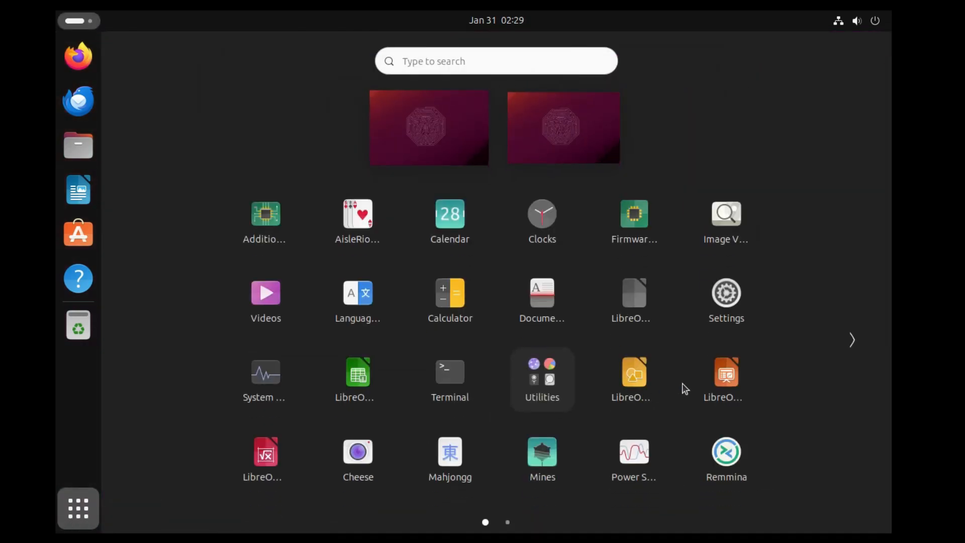
scroll(605, 302, "down", 1)
scroll(605, 304, "up", 1)
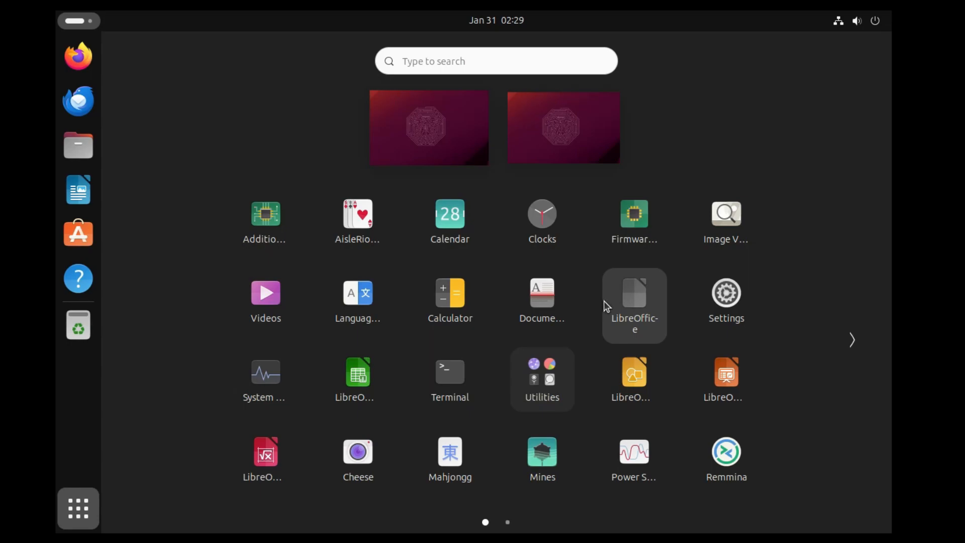
scroll(604, 301, "down", 1)
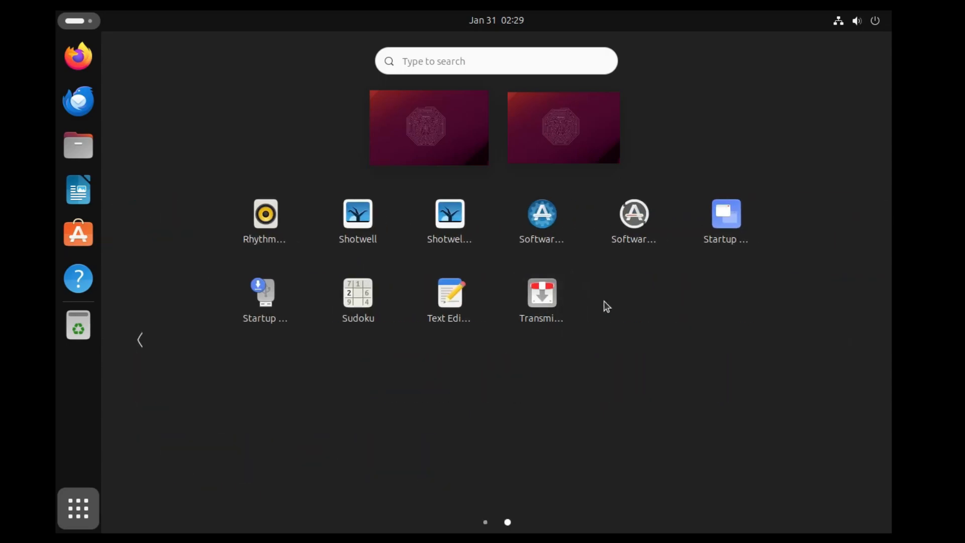
scroll(604, 300, "up", 1)
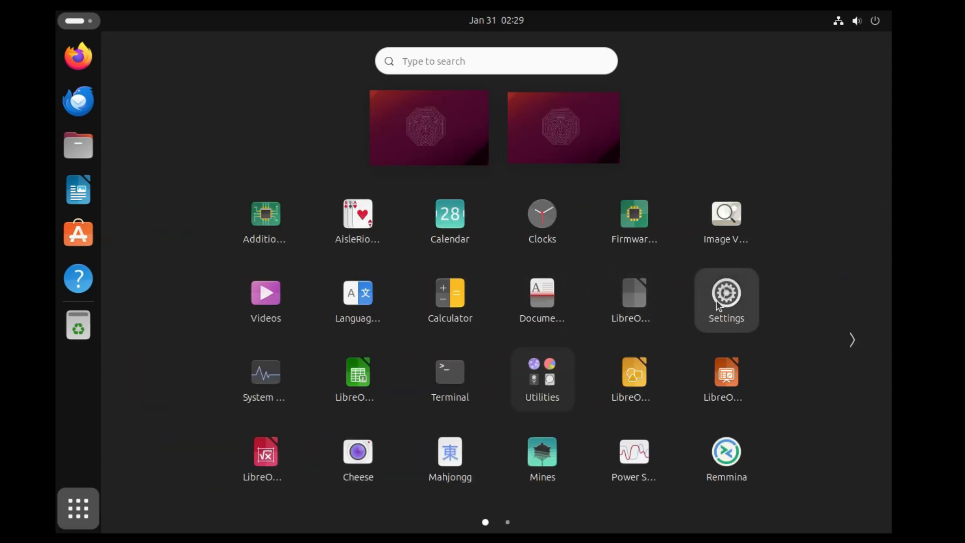
left_click(740, 298)
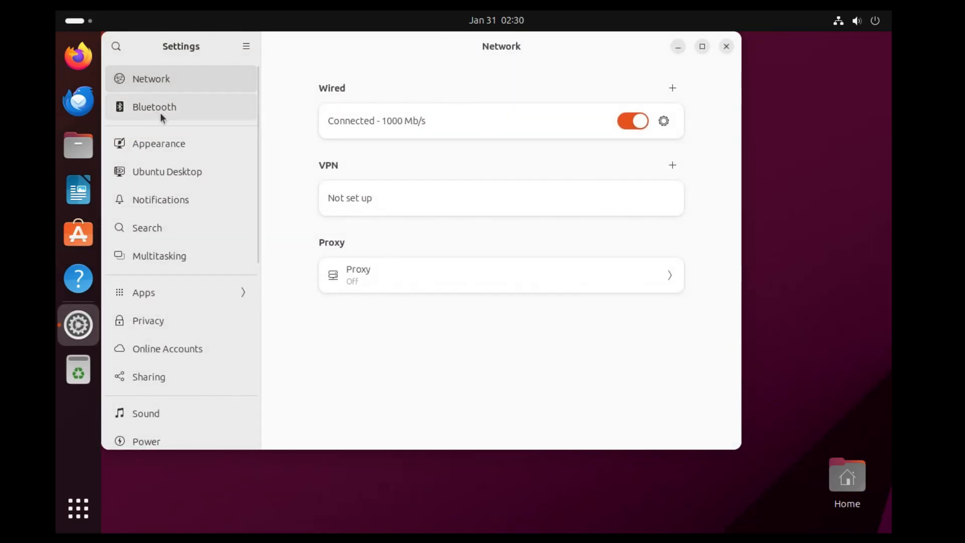
Step: Examine the virtual machine's specifications on the About page and in System Details, and close the details
scroll(204, 356, "down", 5)
scroll(204, 356, "down", 5)
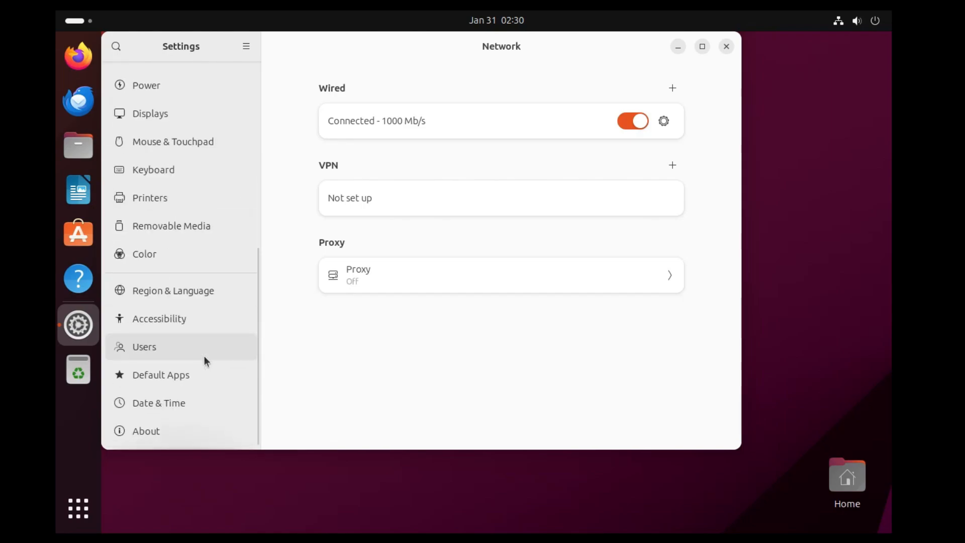
left_click(171, 437)
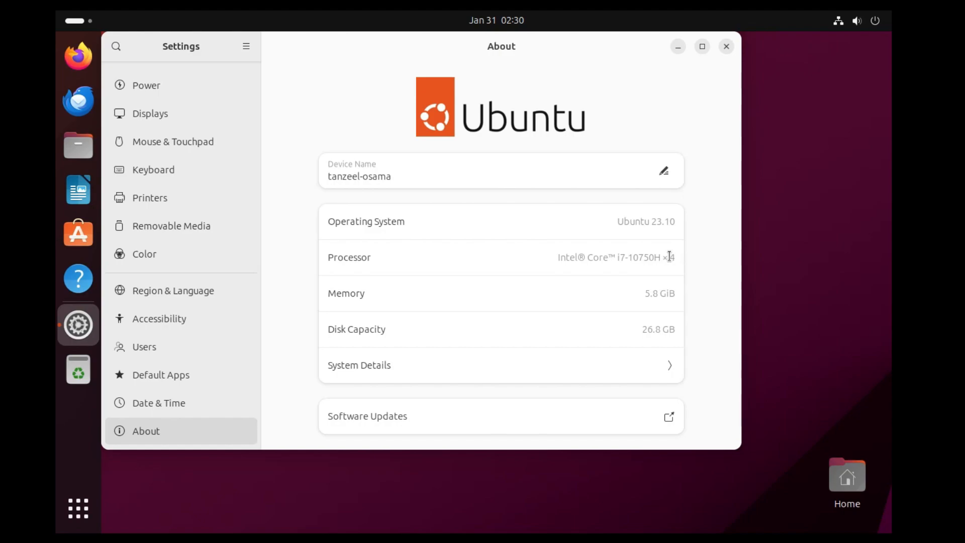
left_click_drag(670, 257, 678, 261)
left_click(670, 371)
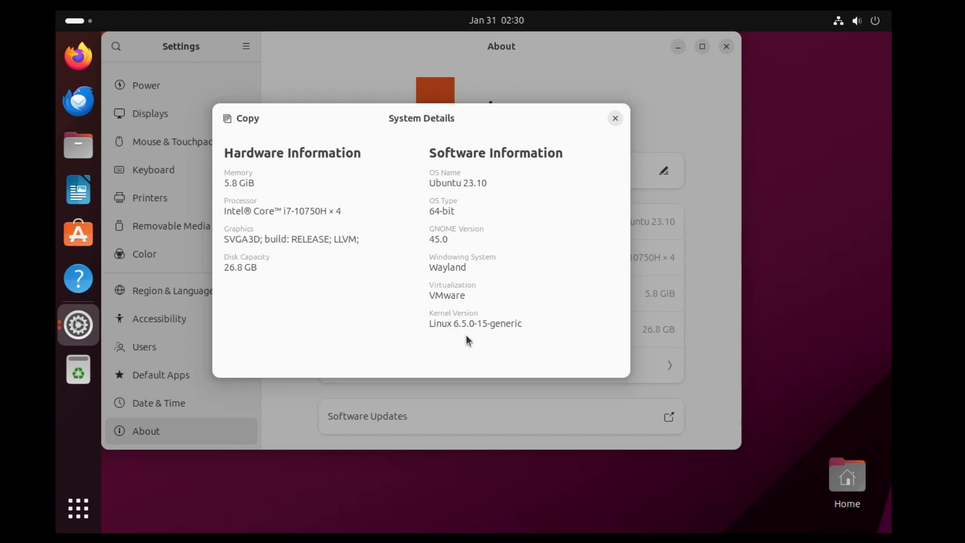
left_click(614, 119)
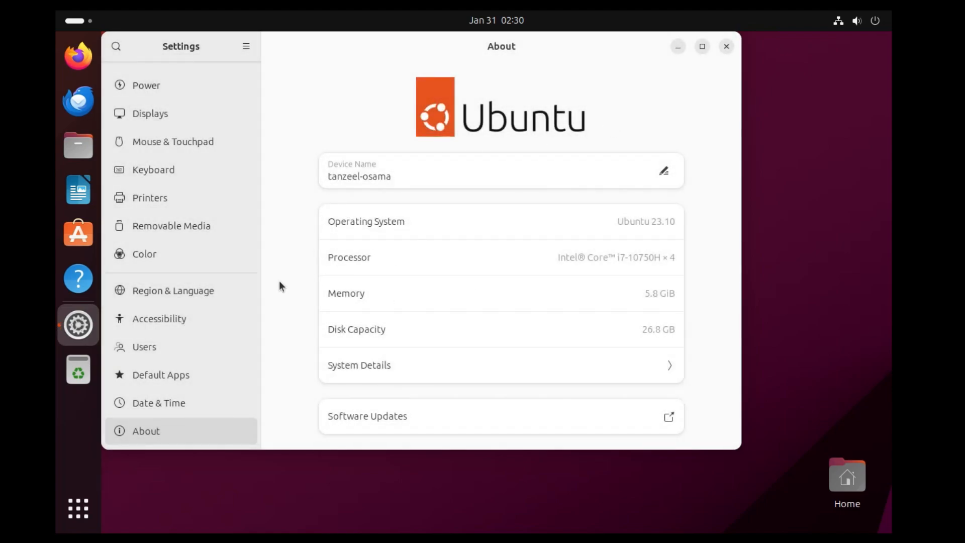
Step: Set the desktop background to the orange and purple geometric bull wallpaper and close Settings
scroll(190, 369, "up", 5)
scroll(191, 372, "up", 5)
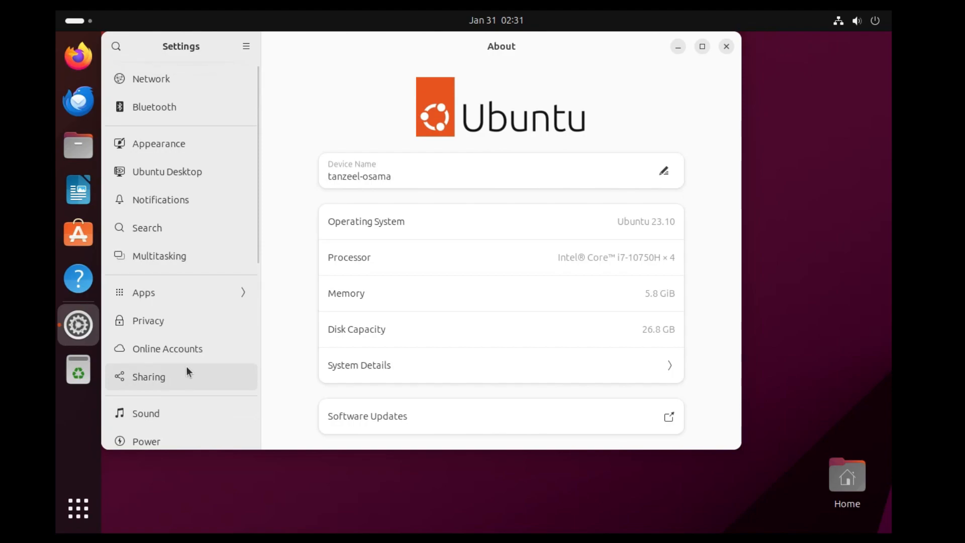
left_click(180, 145)
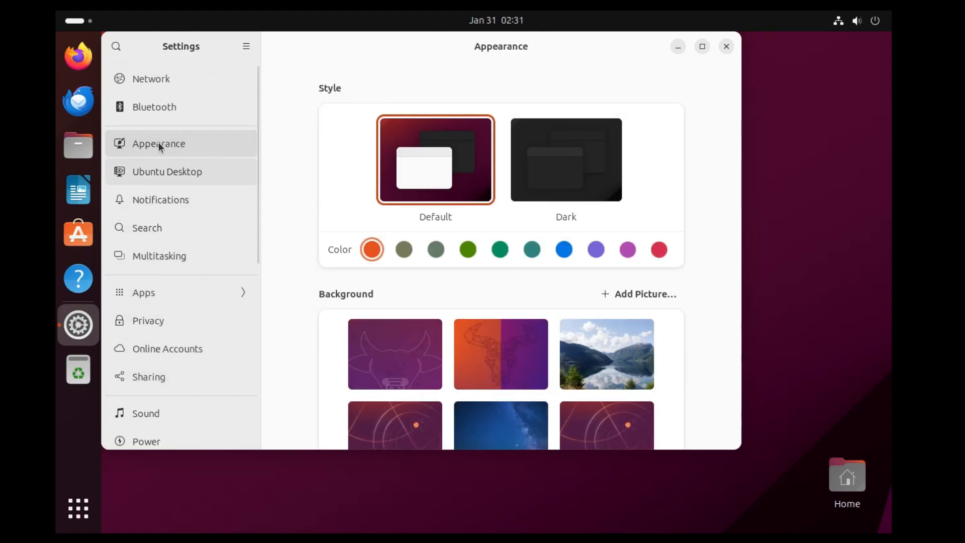
scroll(320, 263, "down", 5)
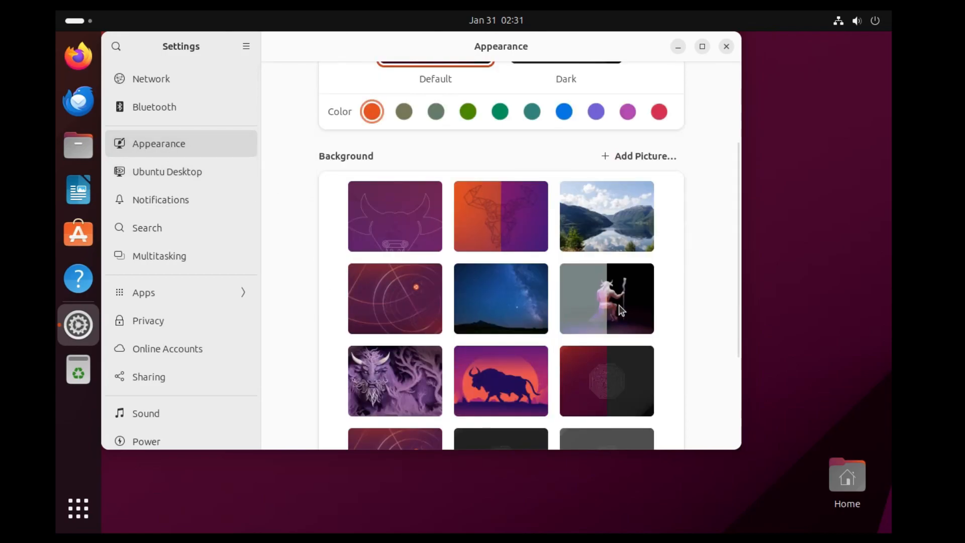
scroll(619, 304, "down", 5)
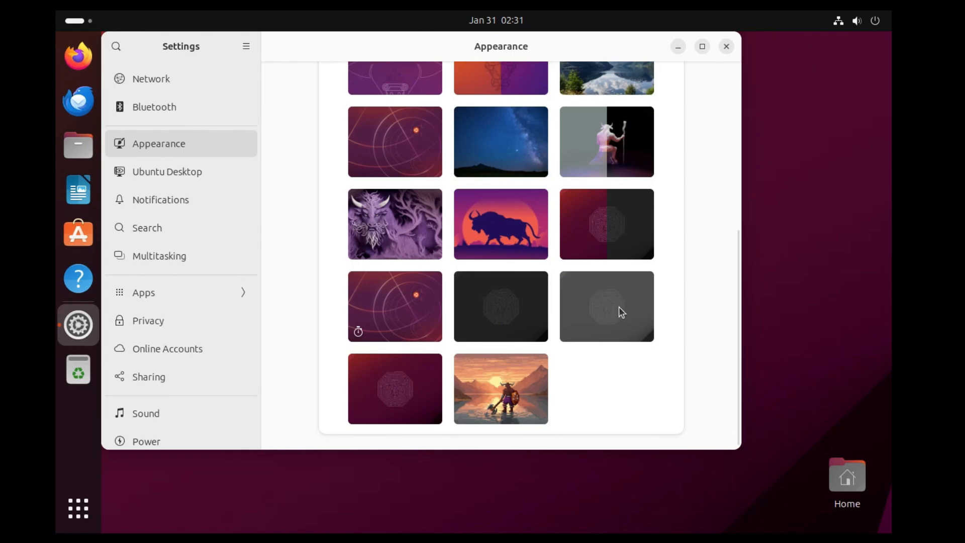
scroll(619, 311, "up", 8)
left_click(506, 267)
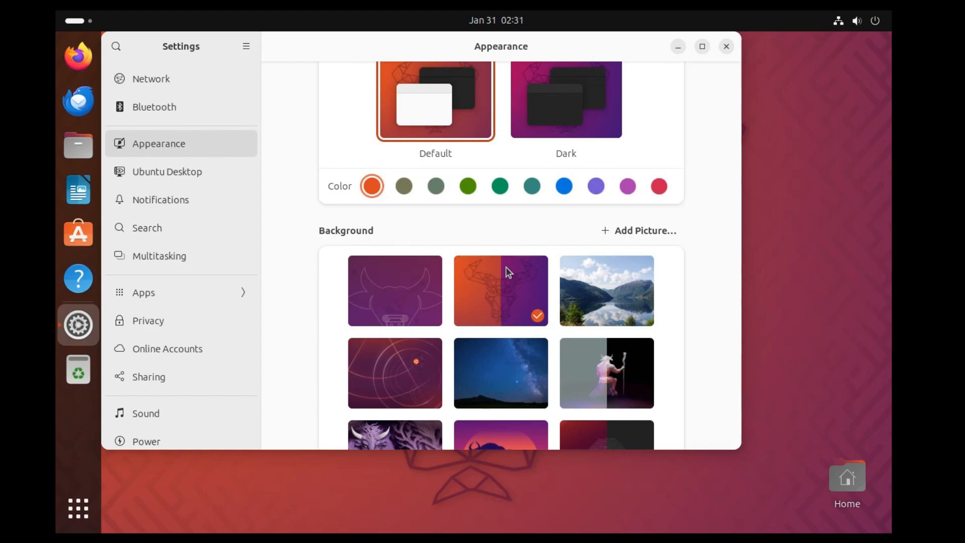
scroll(506, 267, "up", 2)
left_click(726, 46)
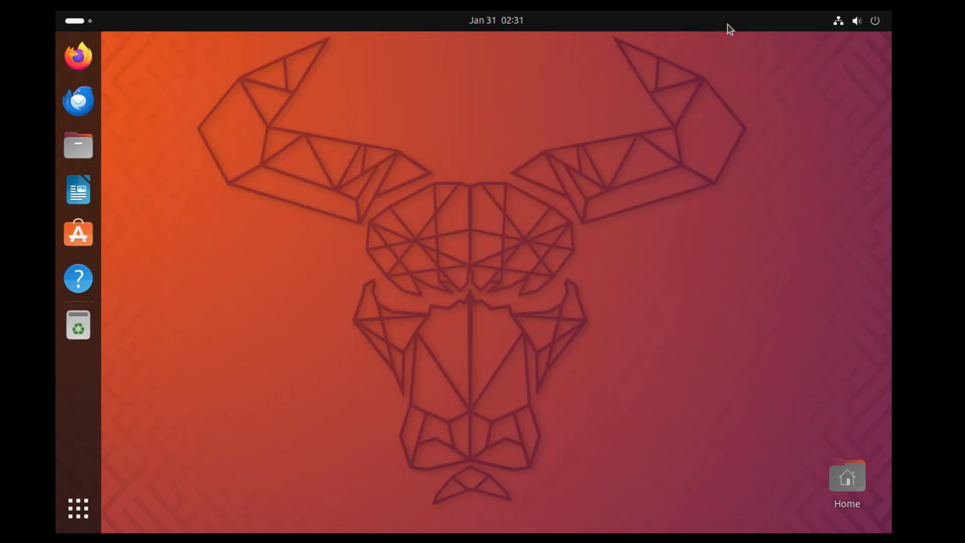
Step: Examine the system's power options and close them without choosing any
left_click(875, 30)
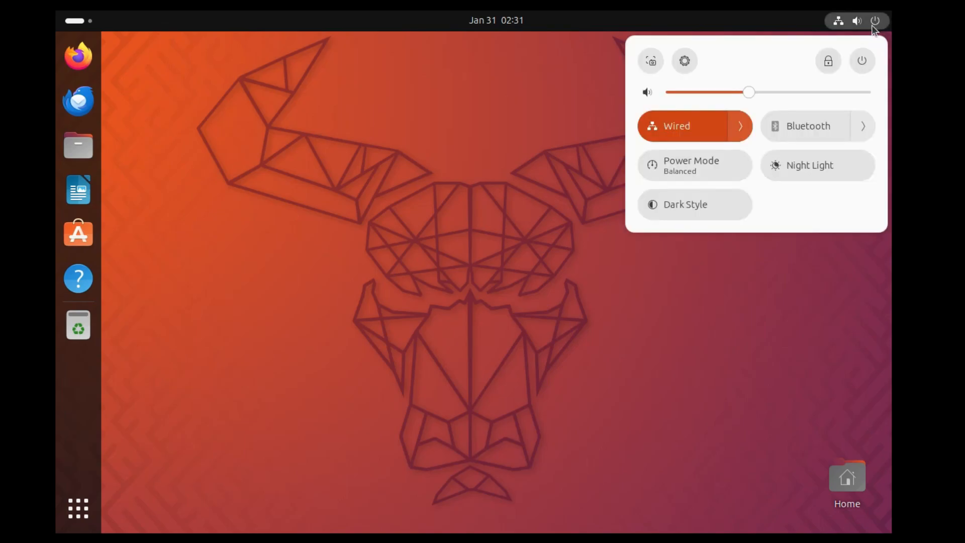
left_click(861, 61)
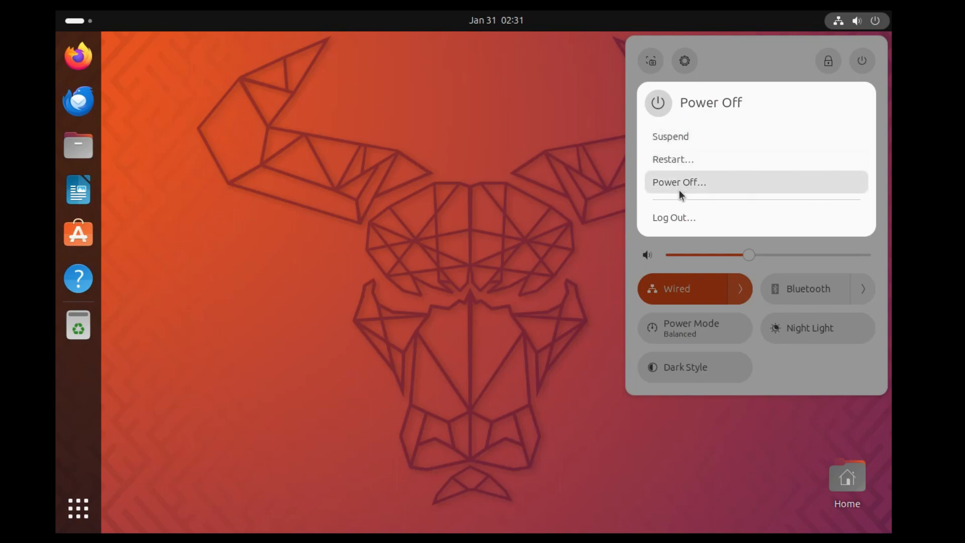
left_click(800, 367)
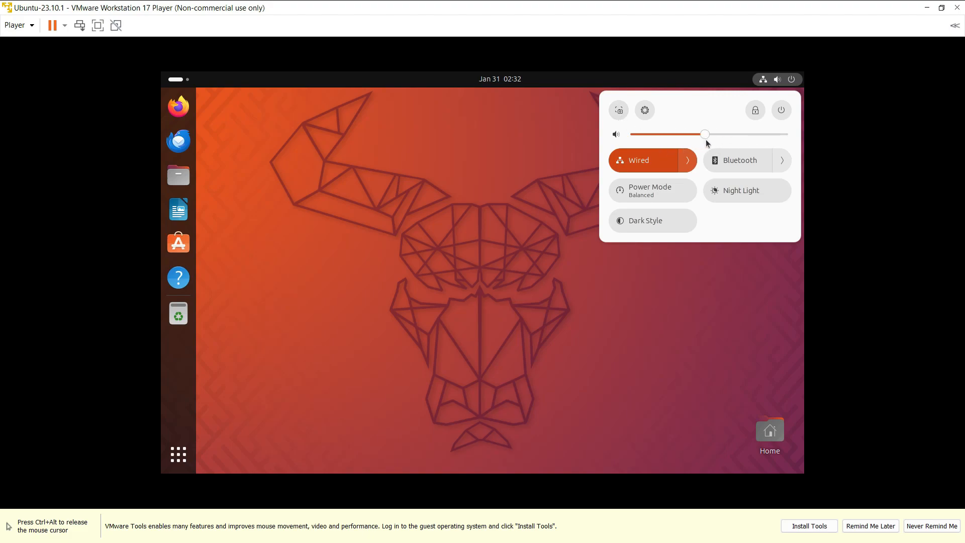
Step: Close the system menu, then restore and re-maximise the virtual machine window so the Ubuntu desktop fills it, returning input to the guest
left_click(607, 255)
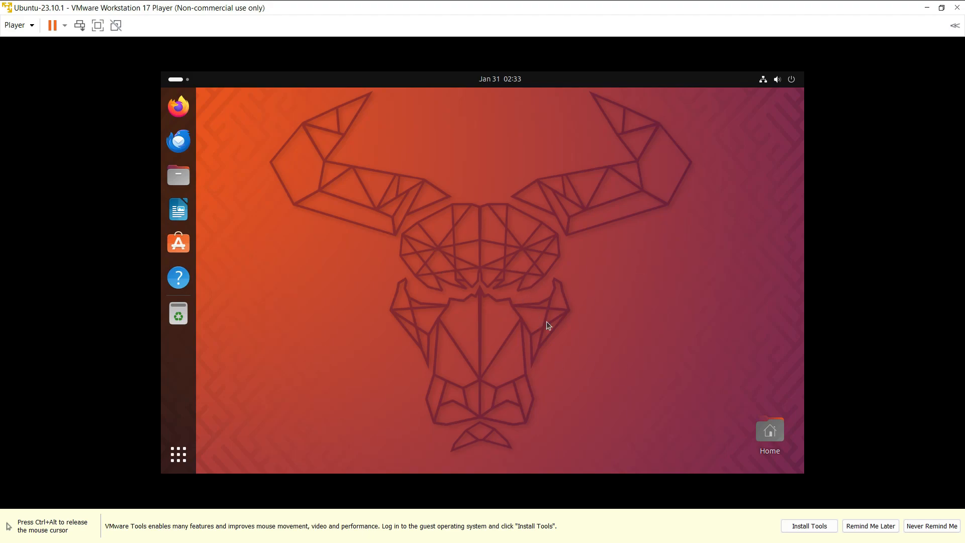
key("ctrl+alt")
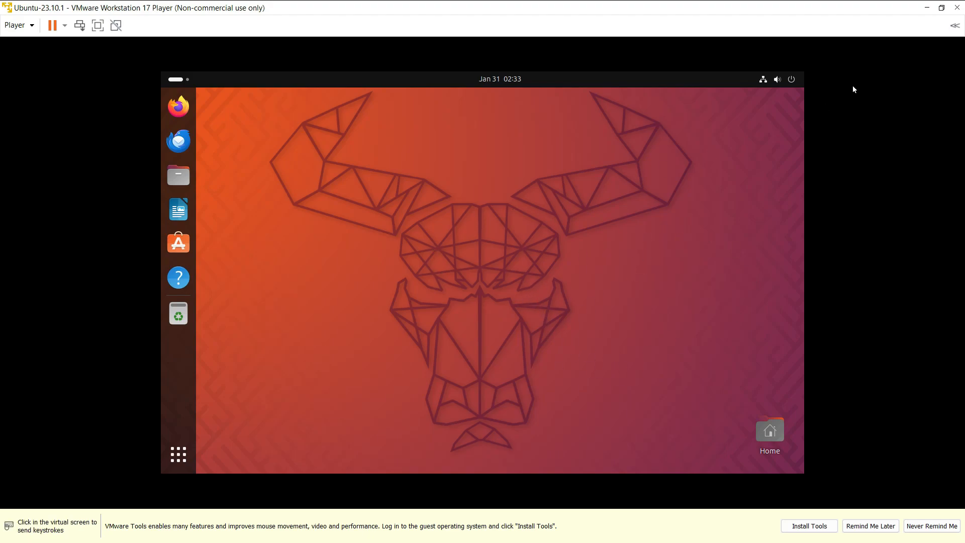
left_click(939, 8)
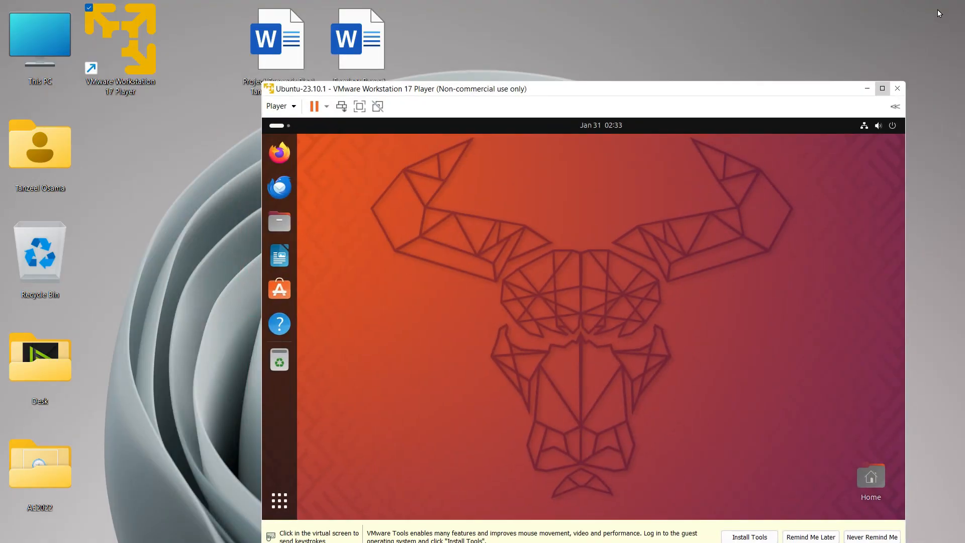
mouse_move(883, 90)
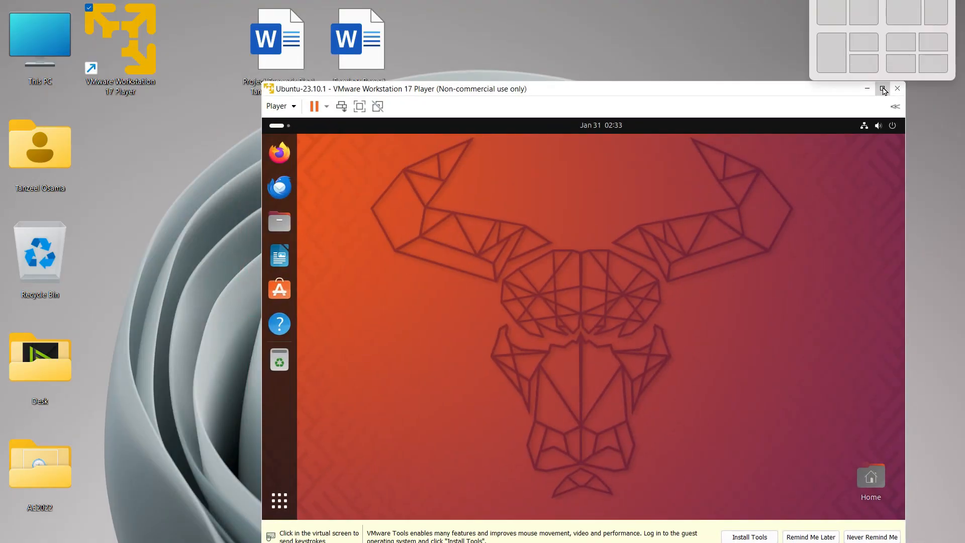
left_click(882, 89)
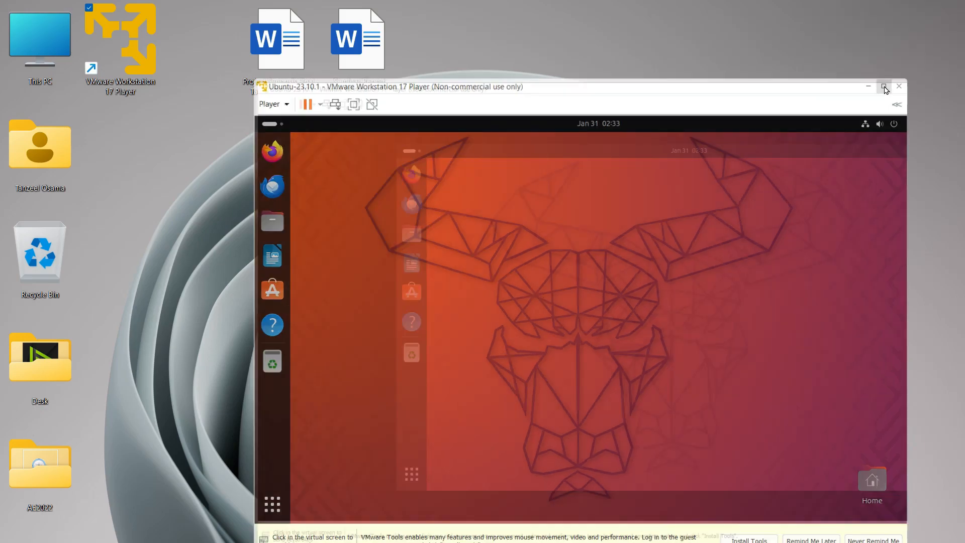
left_click(450, 429)
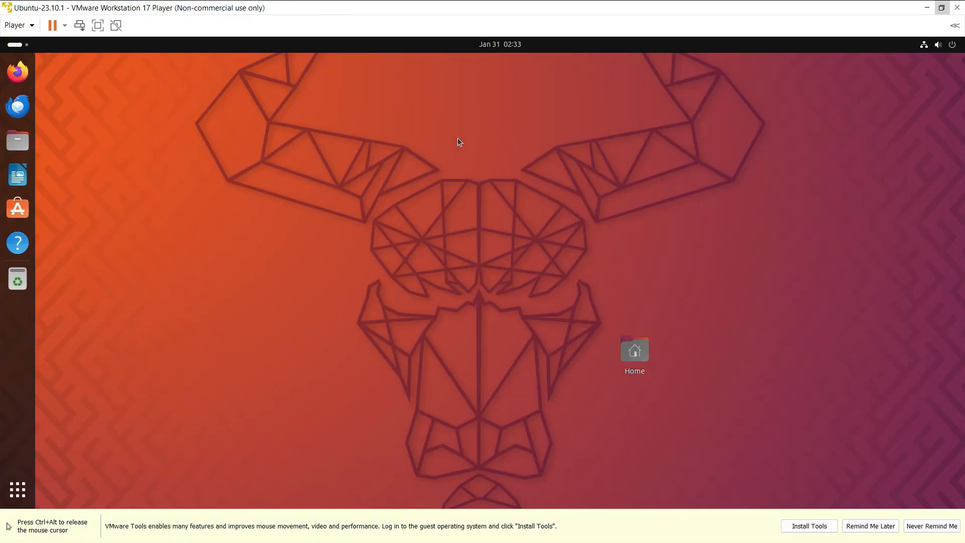